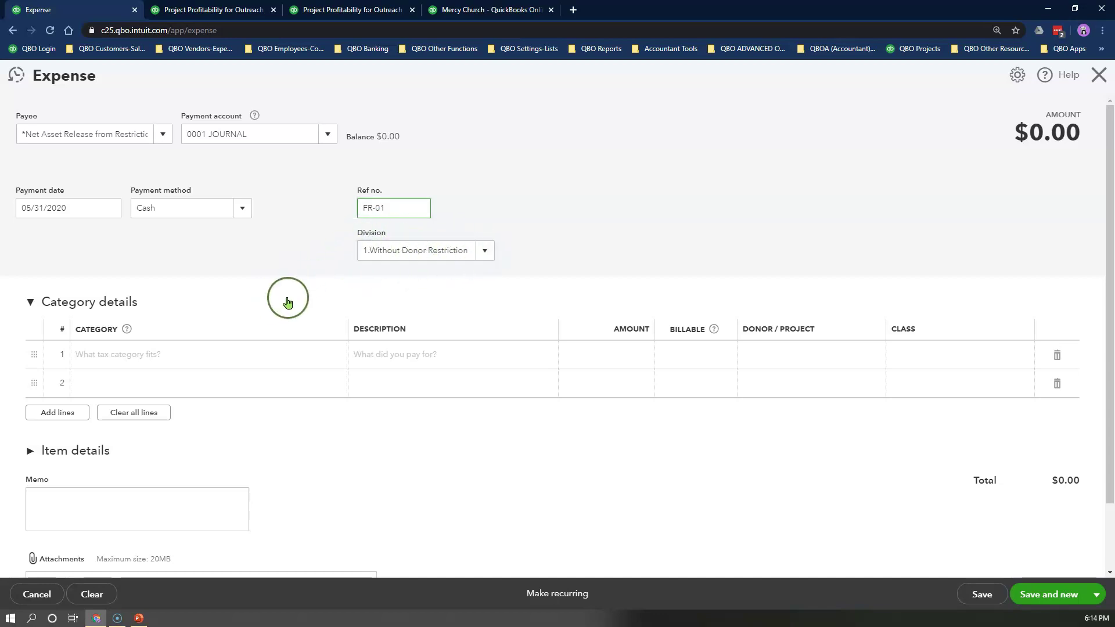
Add more category lines to the FR-01 expense.
left_click(66, 415)
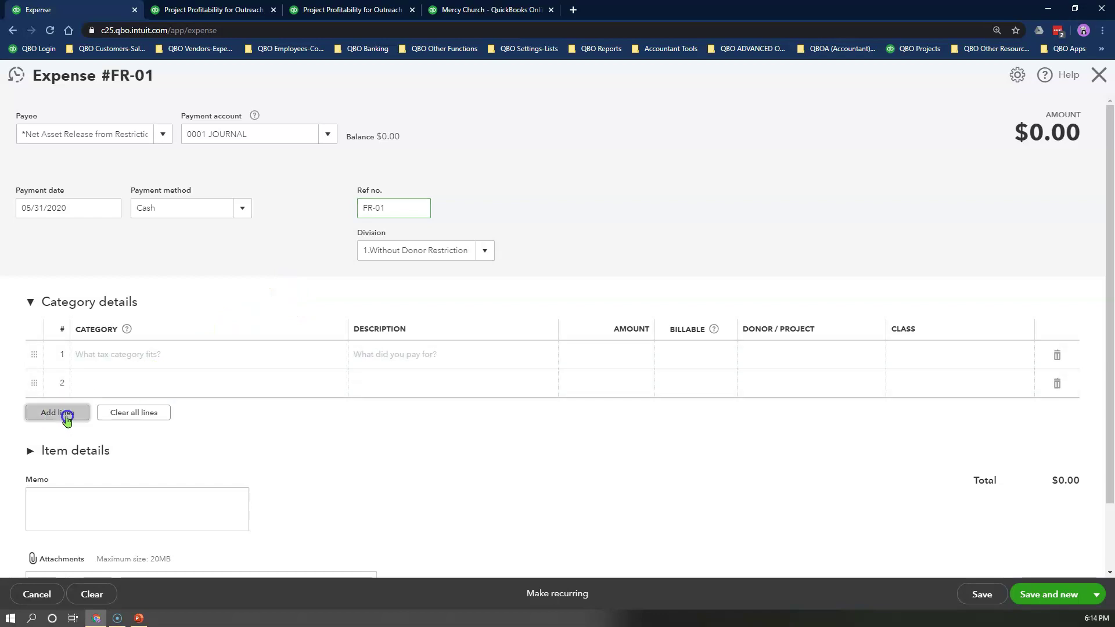
Set line 1 to Net Assets Released from Restriction, description 'Release used mission fund from restriction', amount 1,000.
left_click(167, 358)
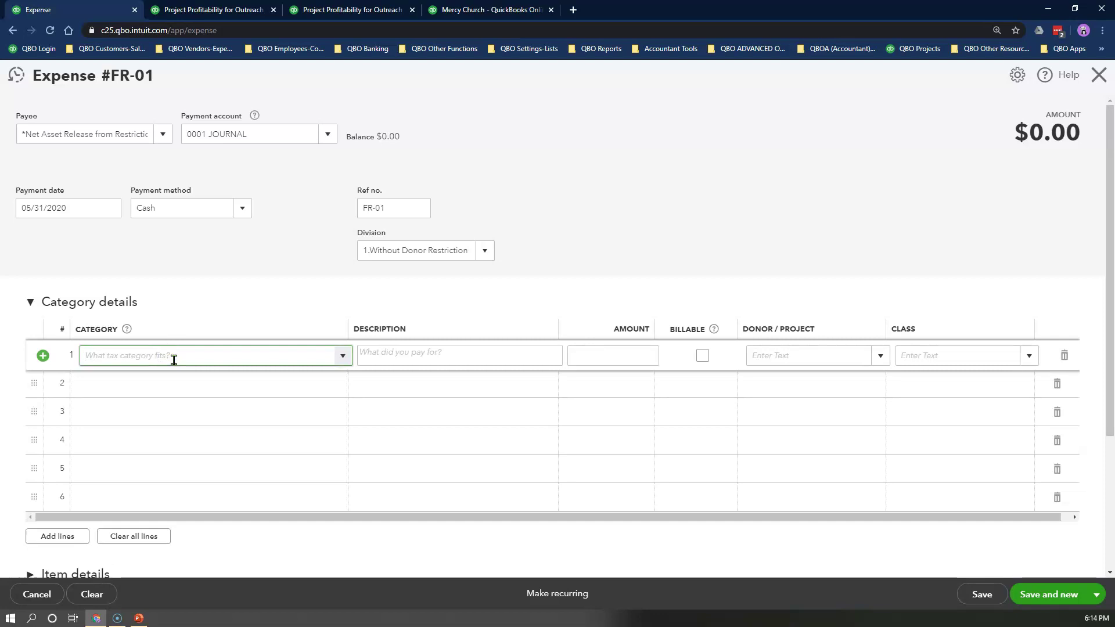
type("Ne")
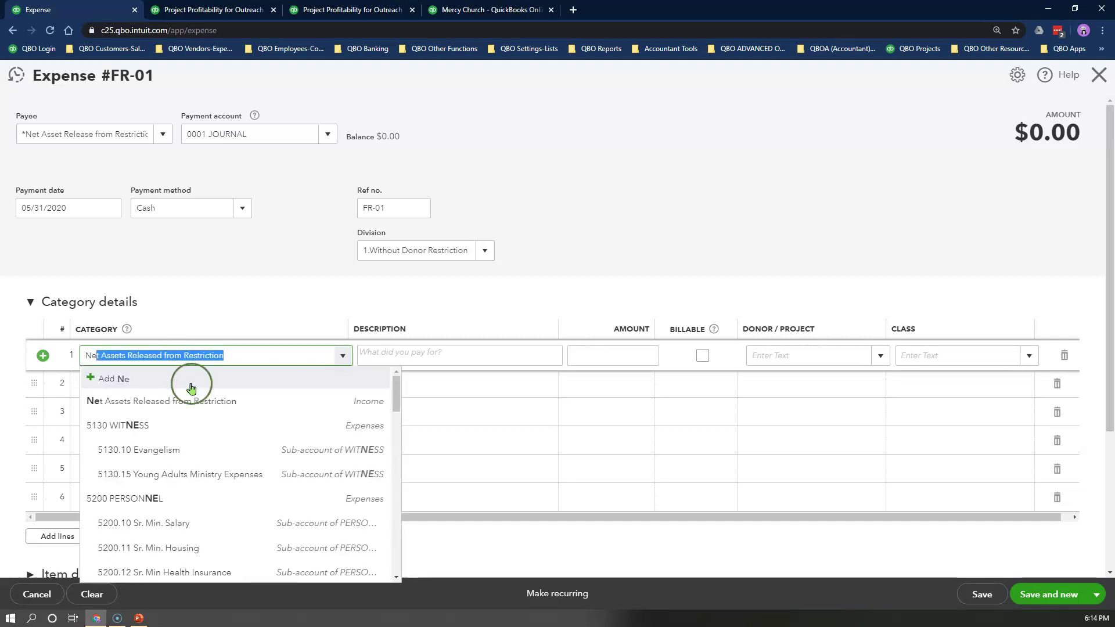
left_click(200, 401)
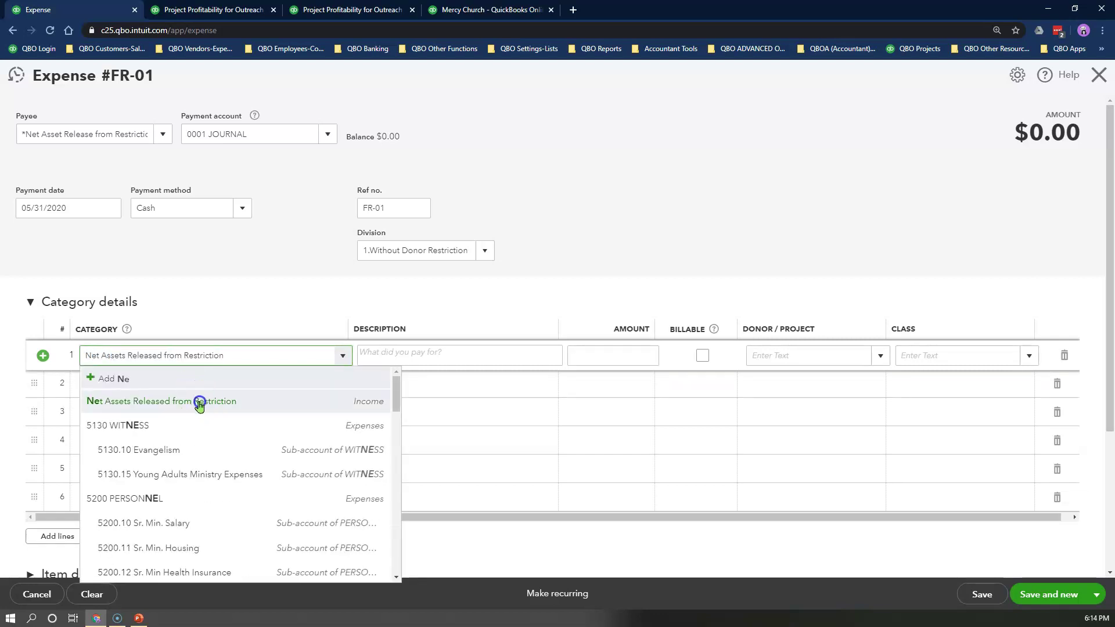
left_click(407, 355)
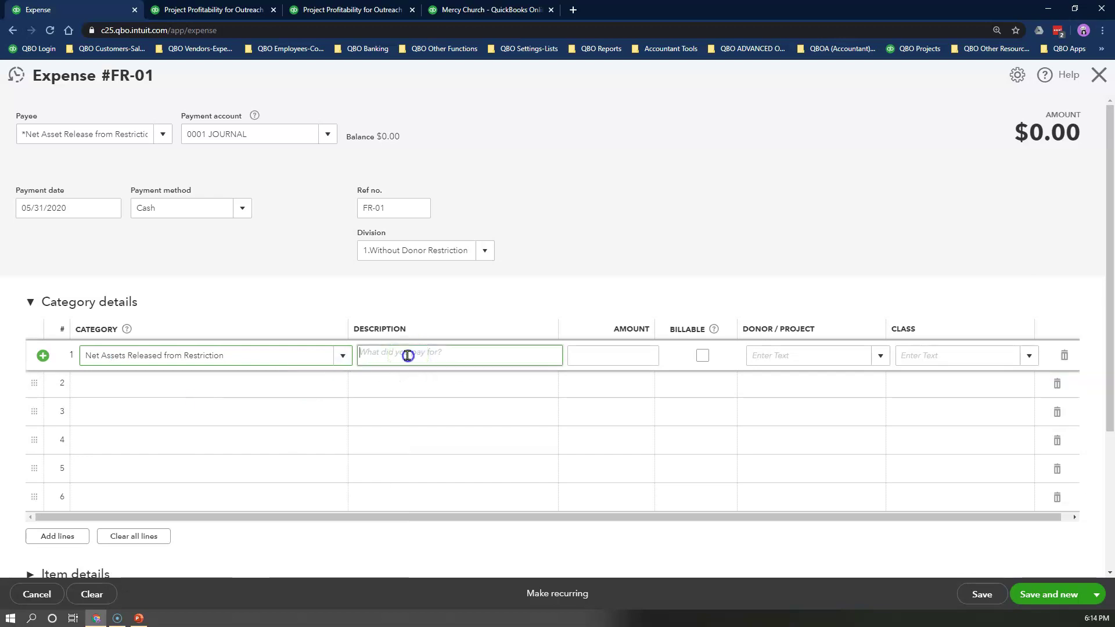
type("Release used mission fund from restriction")
left_click(603, 355)
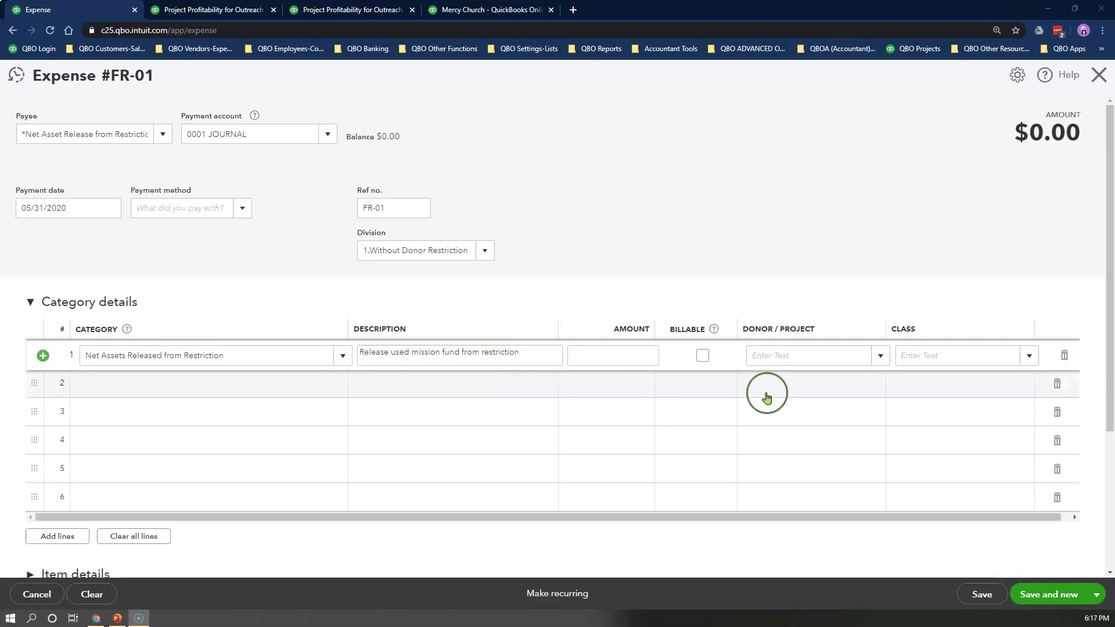
left_click(612, 350)
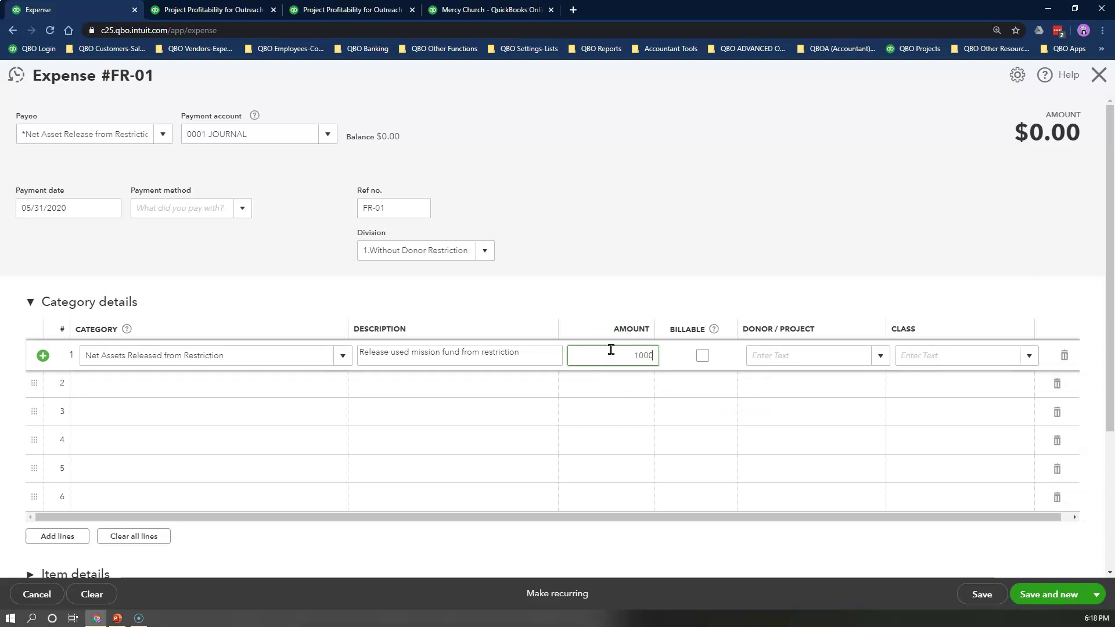
Assign line 1 to Outreach Ministry:Mission Fund with class 02.Temp. Restricted Fund.
left_click(772, 360)
type("miss")
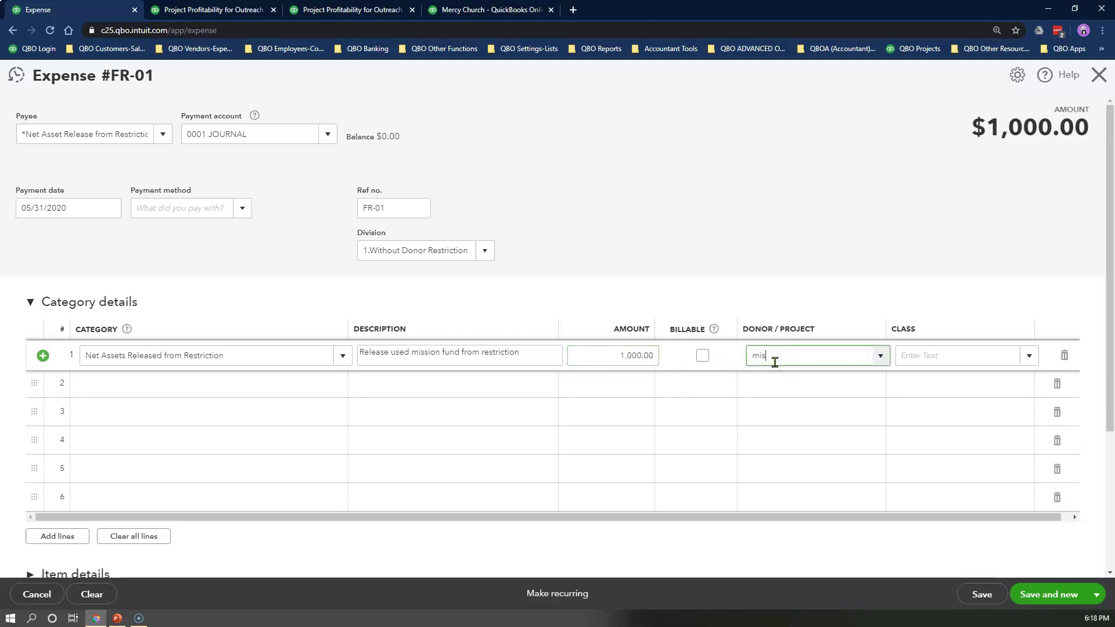
left_click(779, 401)
left_click(933, 356)
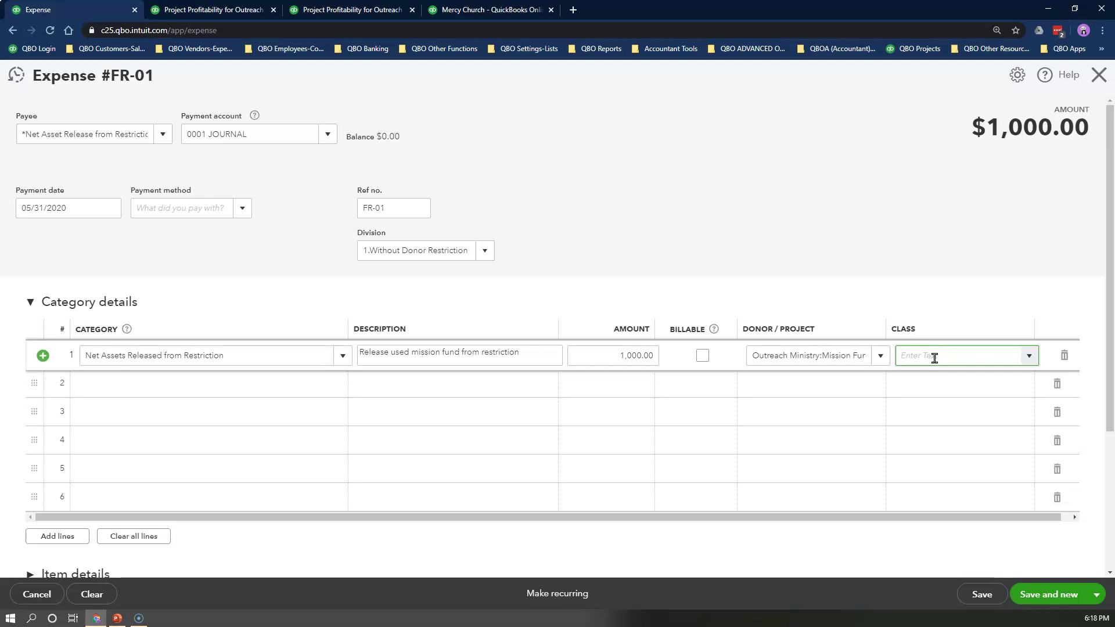
type("te")
left_click(943, 405)
left_click(195, 384)
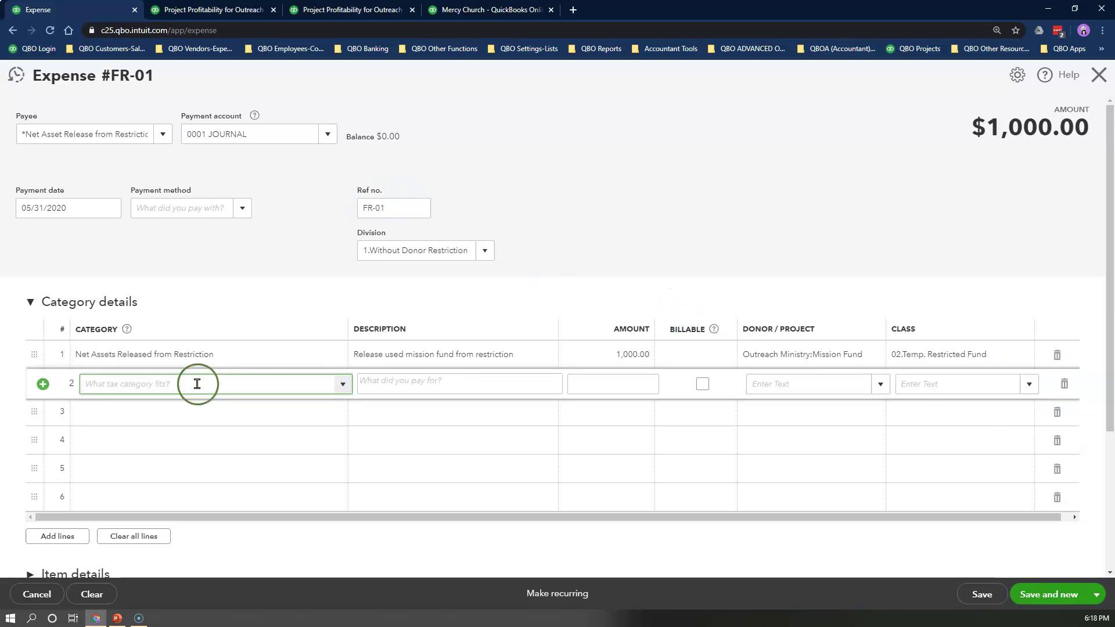
Set line 2 to Net Assets Released from Restriction with the same description and amount -1,000.
type("Net")
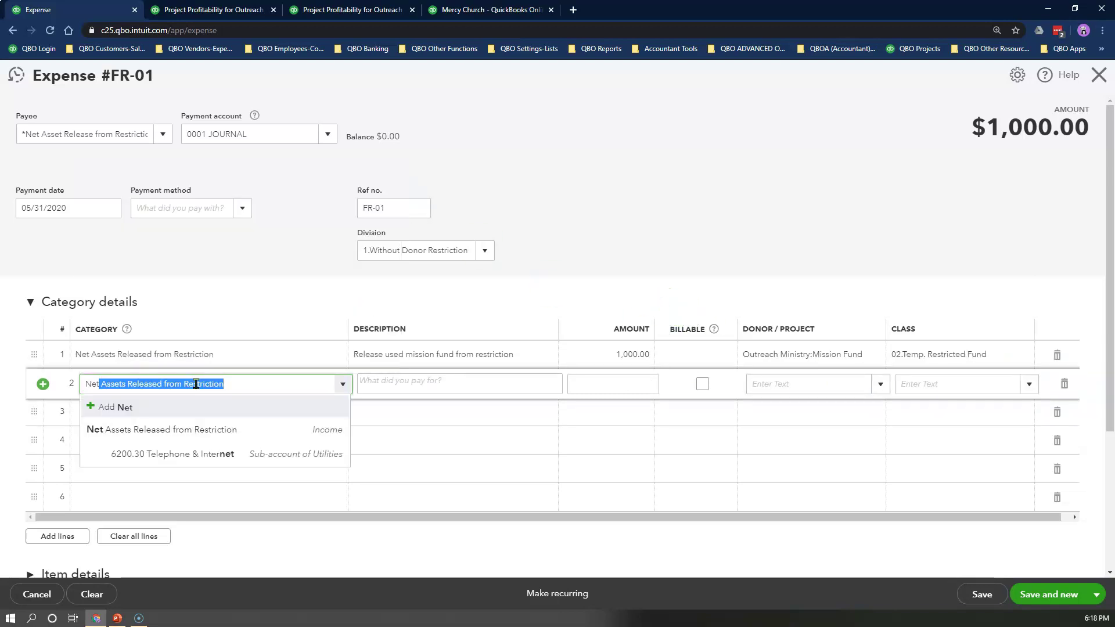
left_click(221, 421)
left_click(413, 382)
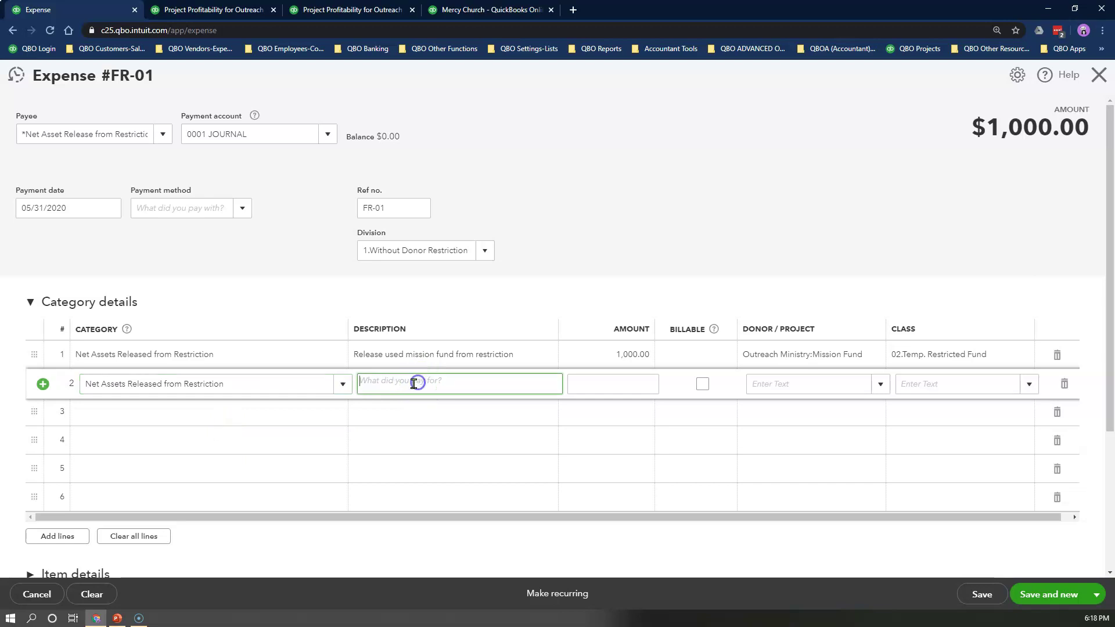
type("Release used mission fund from restriction")
left_click(635, 389)
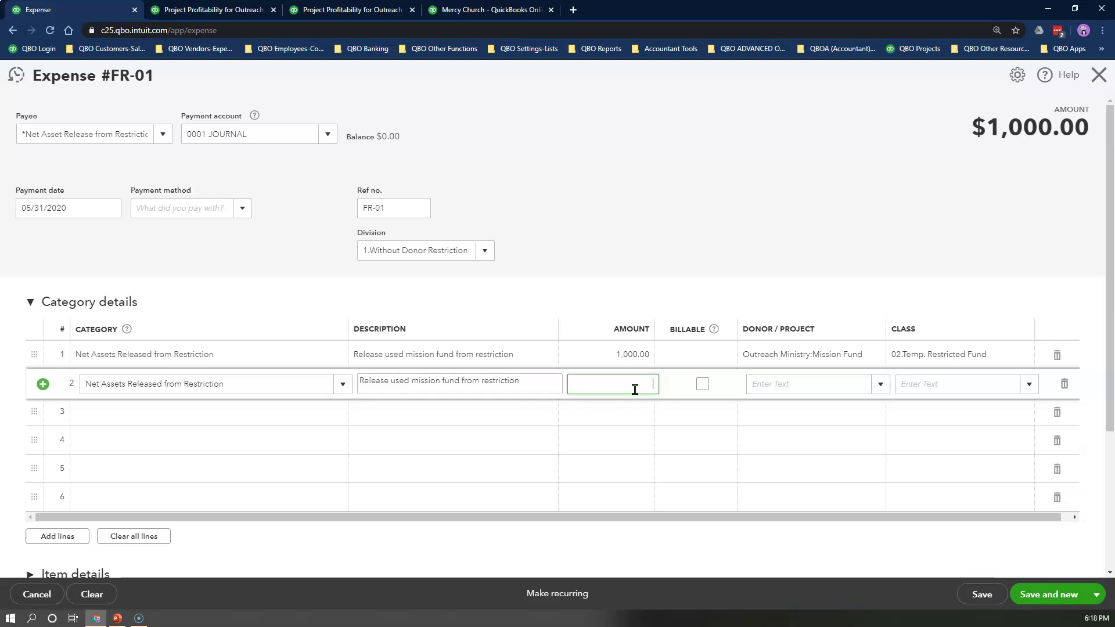
type("-1000")
Assign line 2 to Mission Fund with class 01.General Fund, then save the $0.00 expense.
left_click(779, 384)
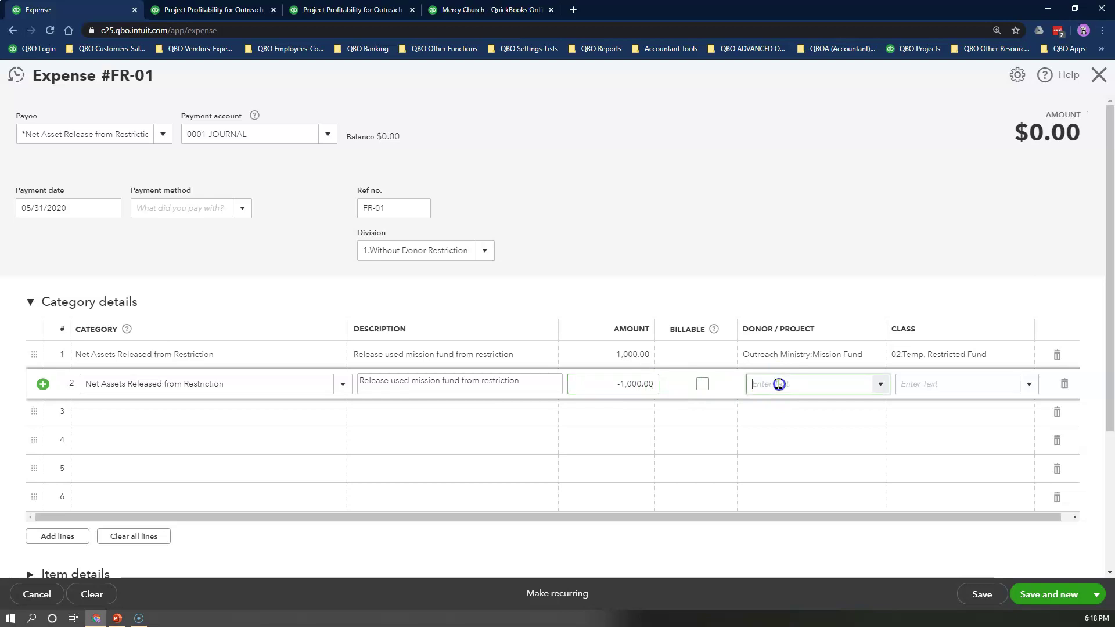
type("mis")
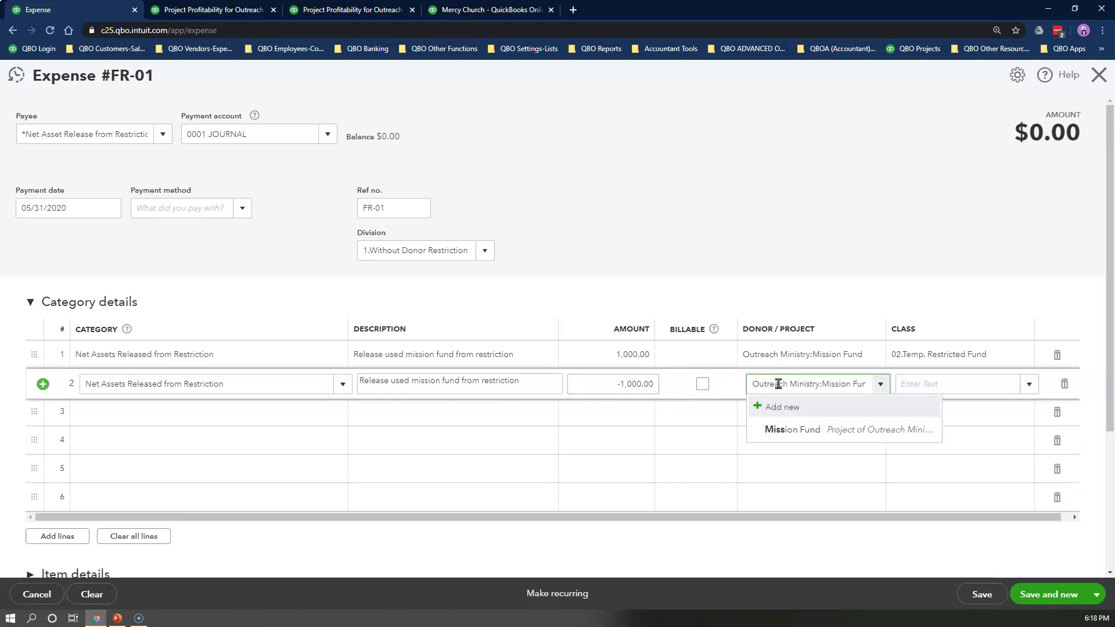
left_click(838, 428)
left_click(951, 381)
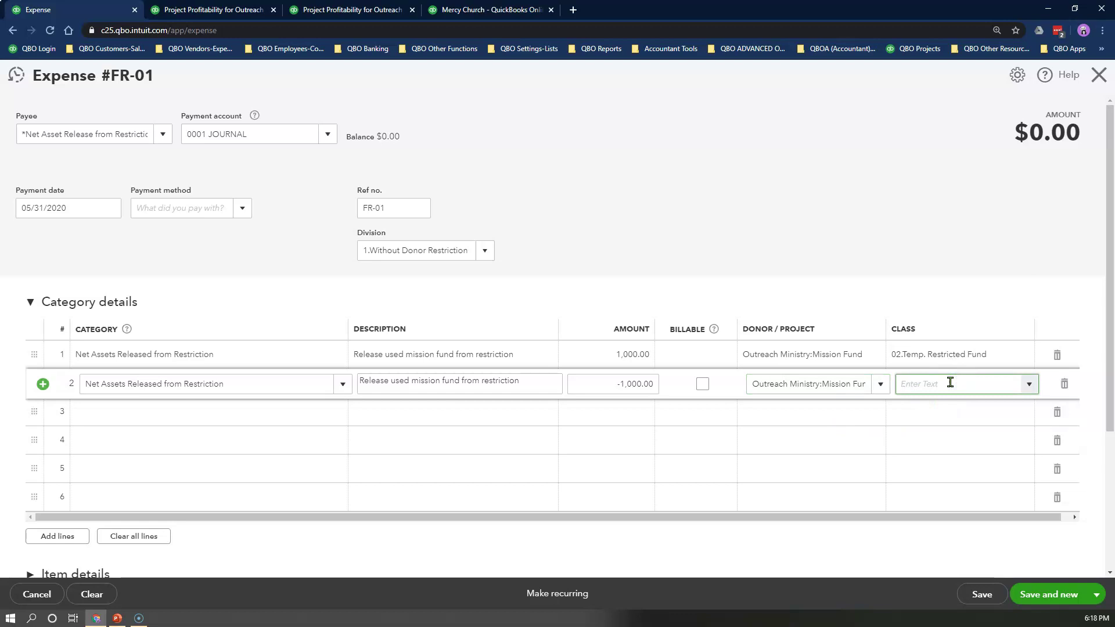
type("gen")
left_click(922, 423)
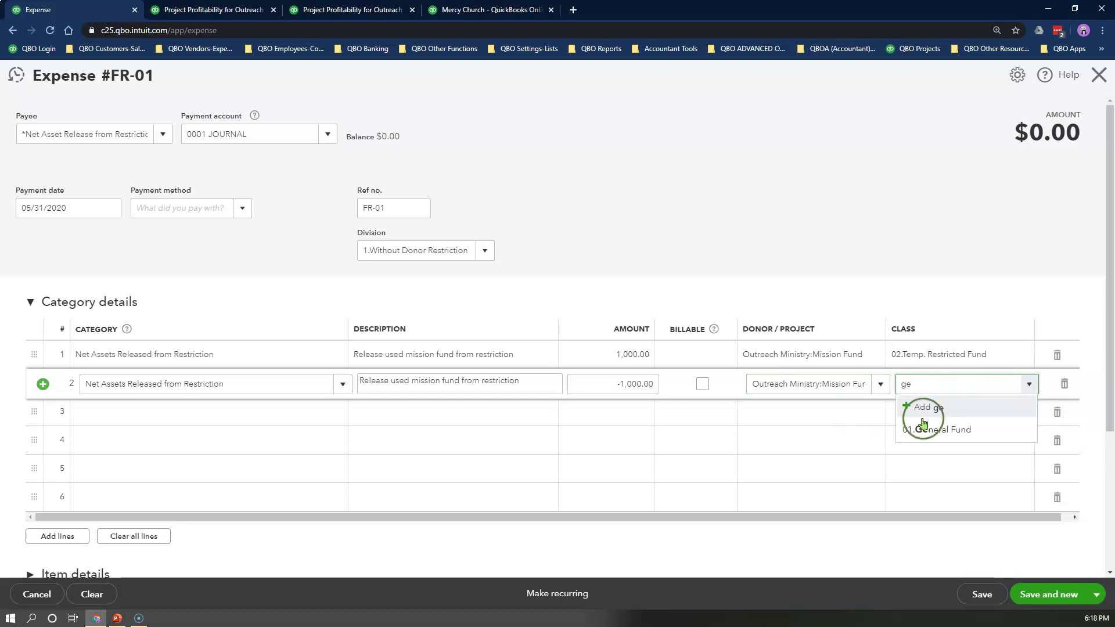
left_click(188, 415)
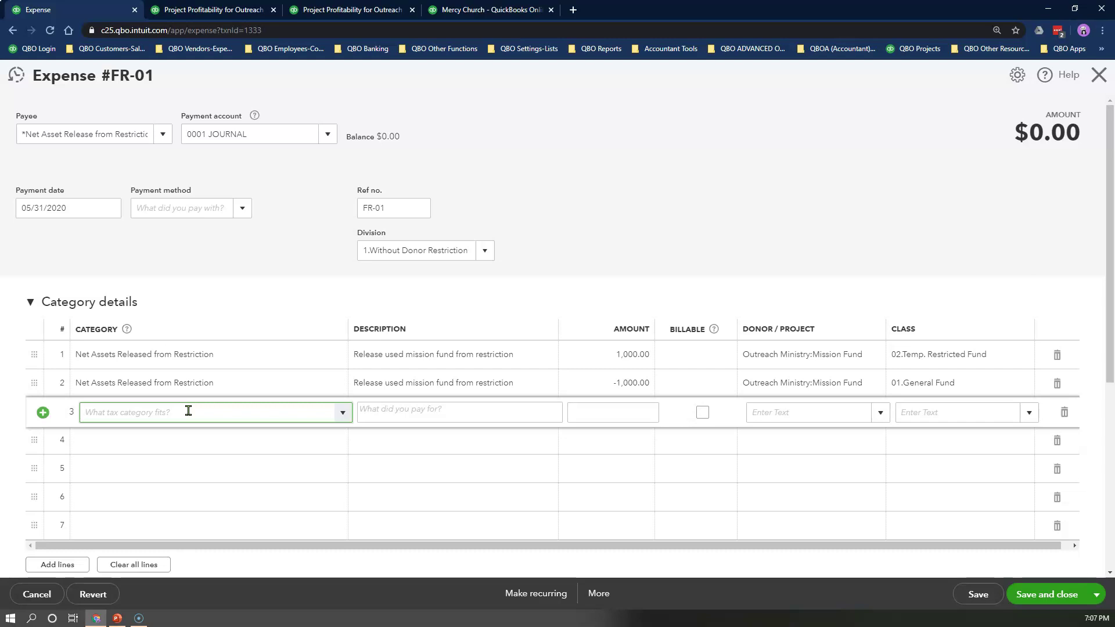
Add line 3: 1000 BoFA-Operating, release description, 1,000, Outreach Ministry:Mission Fund, class 01.General Fund.
type("bof")
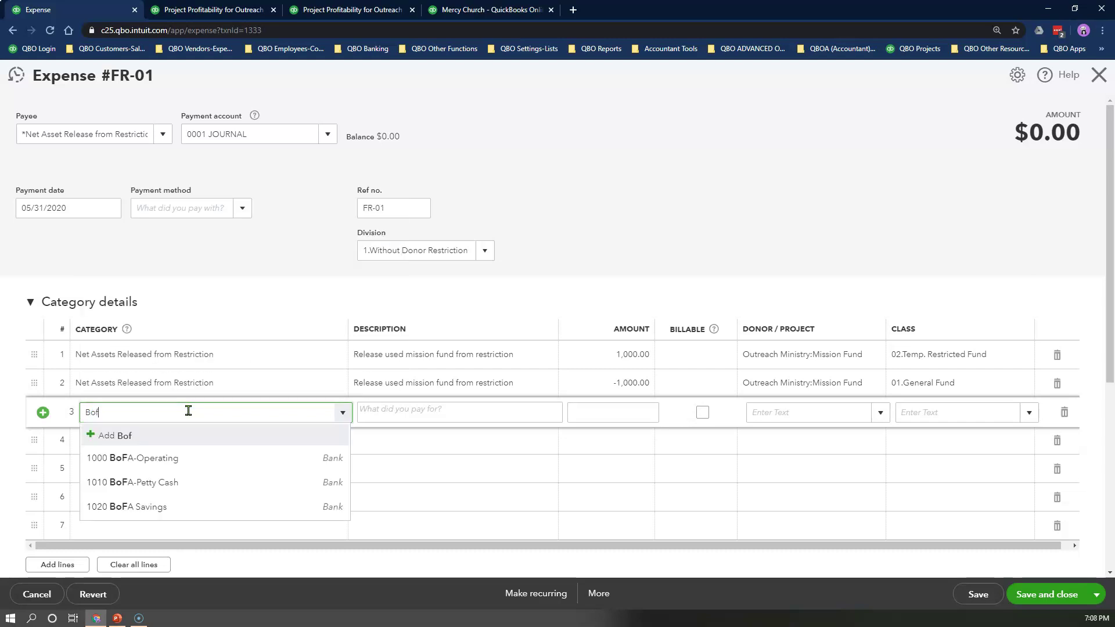
left_click(303, 460)
left_click(406, 410)
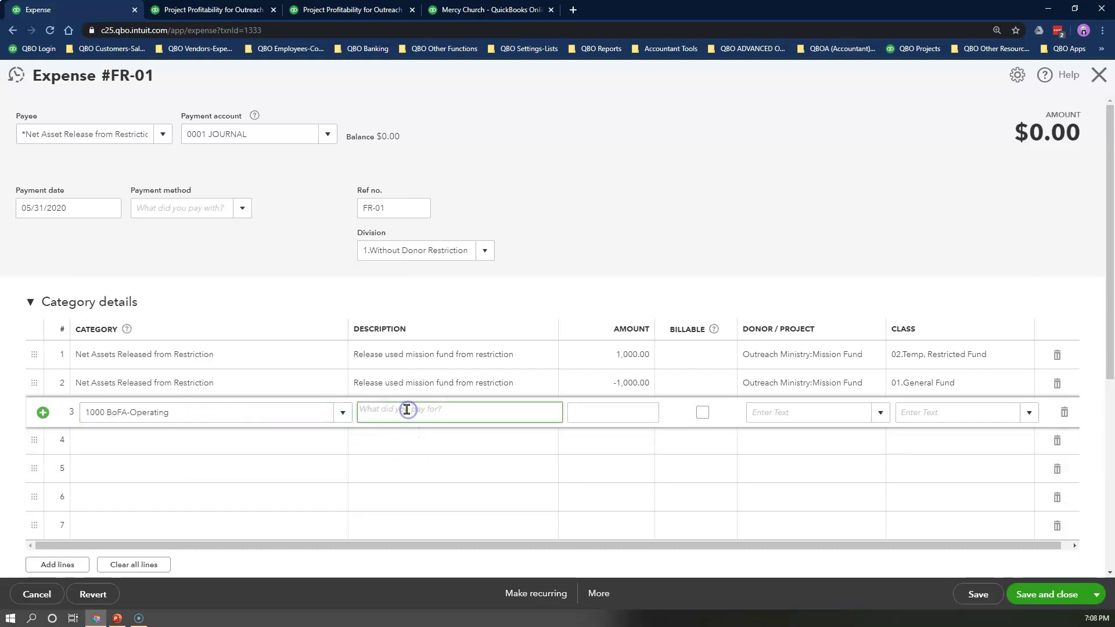
type("Release used mission fund from restriction")
left_click(628, 408)
type("1,000")
left_click(769, 415)
type("mis")
left_click(785, 448)
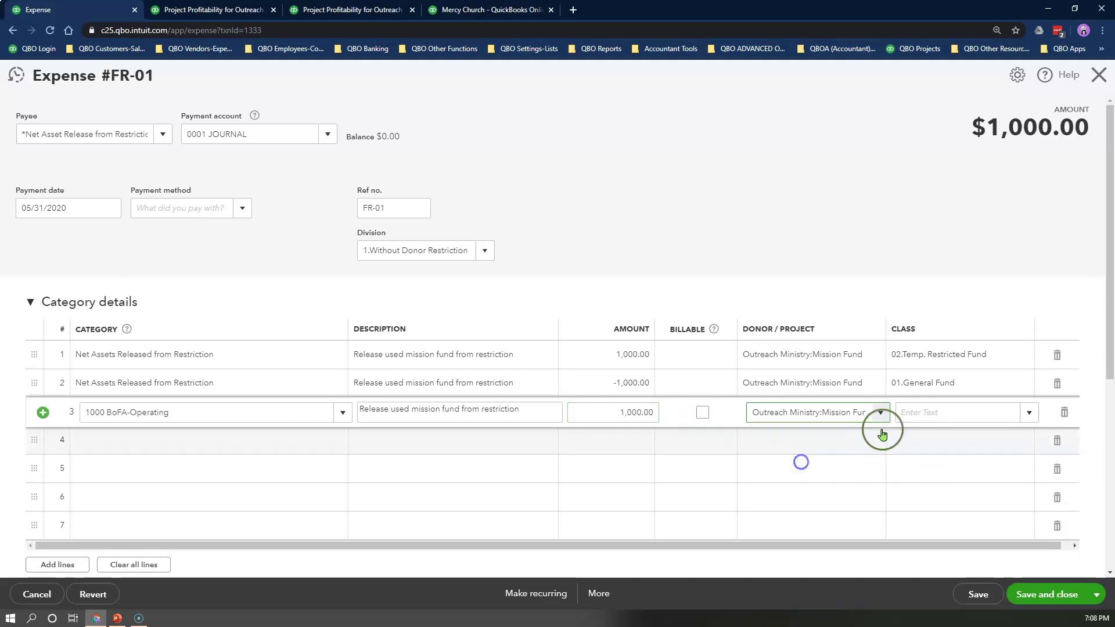
left_click(933, 418)
type("gen")
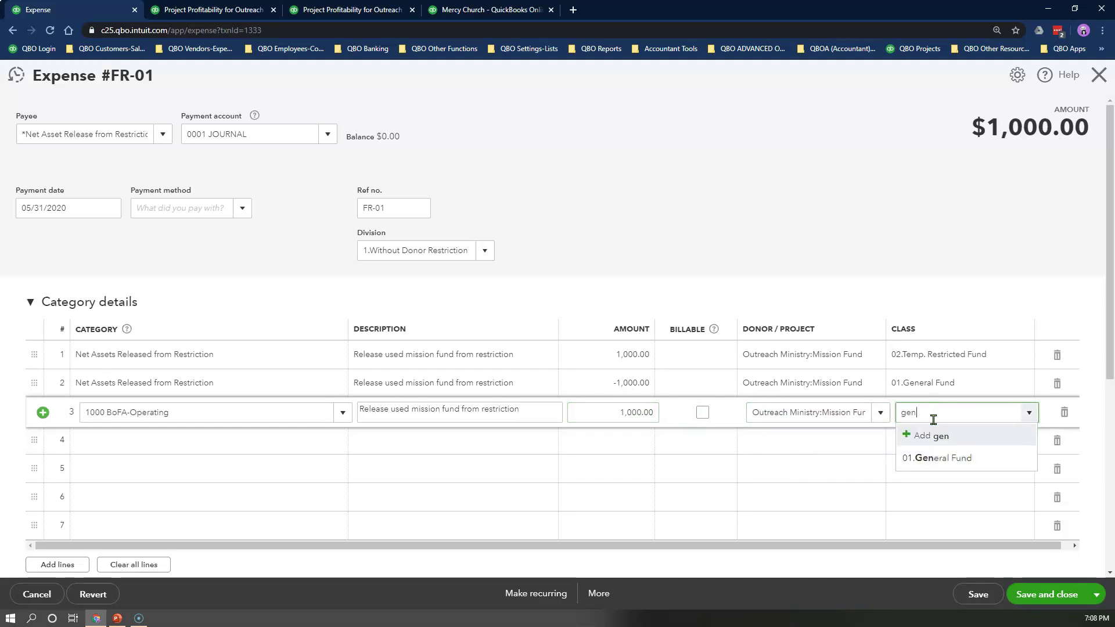
left_click(927, 454)
left_click(281, 439)
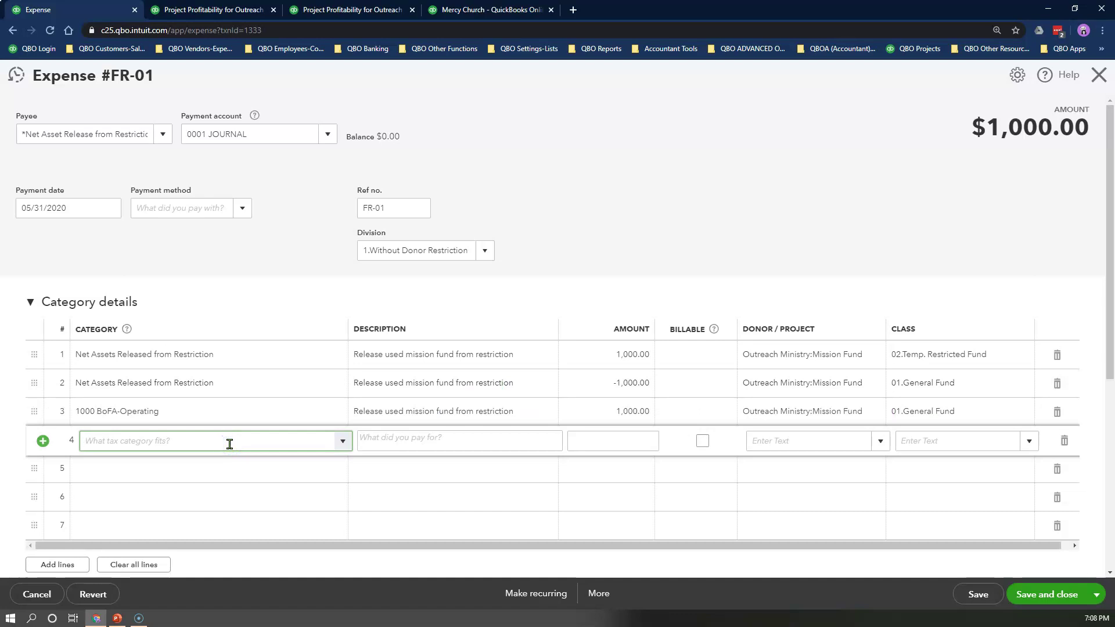
Add line 4: 1000 BoFA-Operating, release description, -1,000, Mission Fund, class 02.Temp. Restricted Fund.
type("bo")
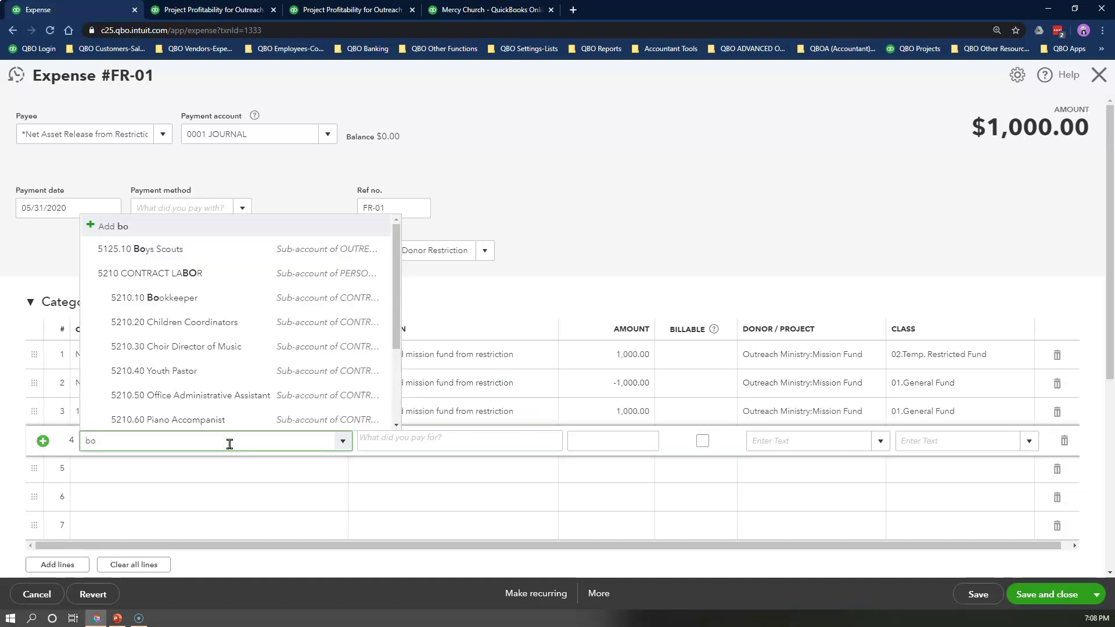
type("f")
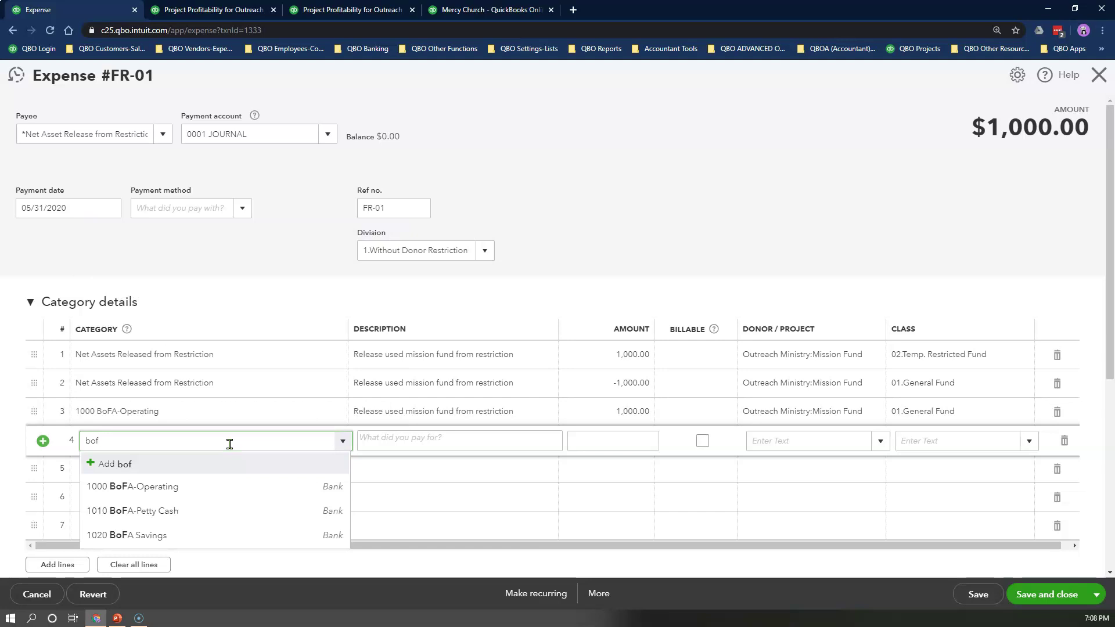
left_click(251, 487)
left_click(452, 442)
type("Release used mission fund from restriction")
left_click(622, 440)
left_click(623, 441)
type("-10")
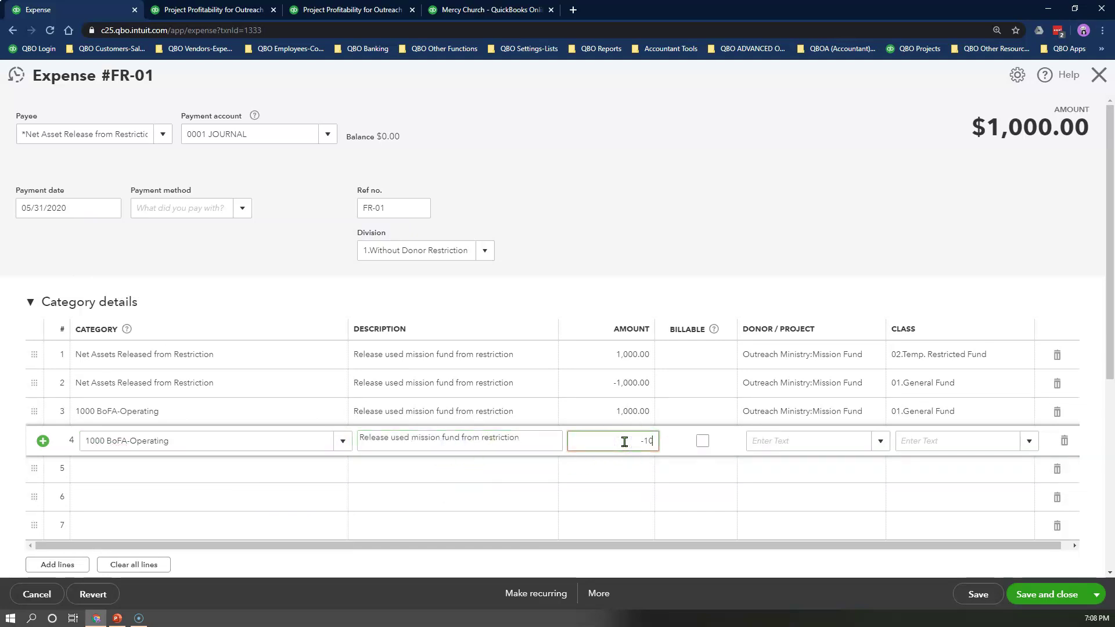
left_click(771, 437)
type("m")
left_click(817, 481)
left_click(948, 445)
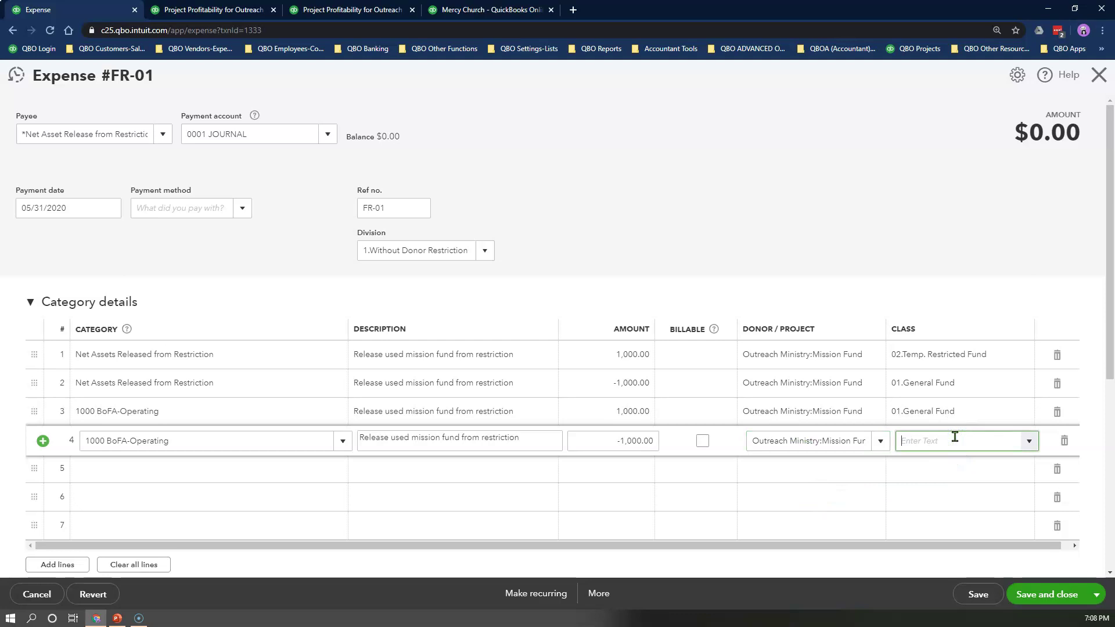
type("te")
left_click(953, 480)
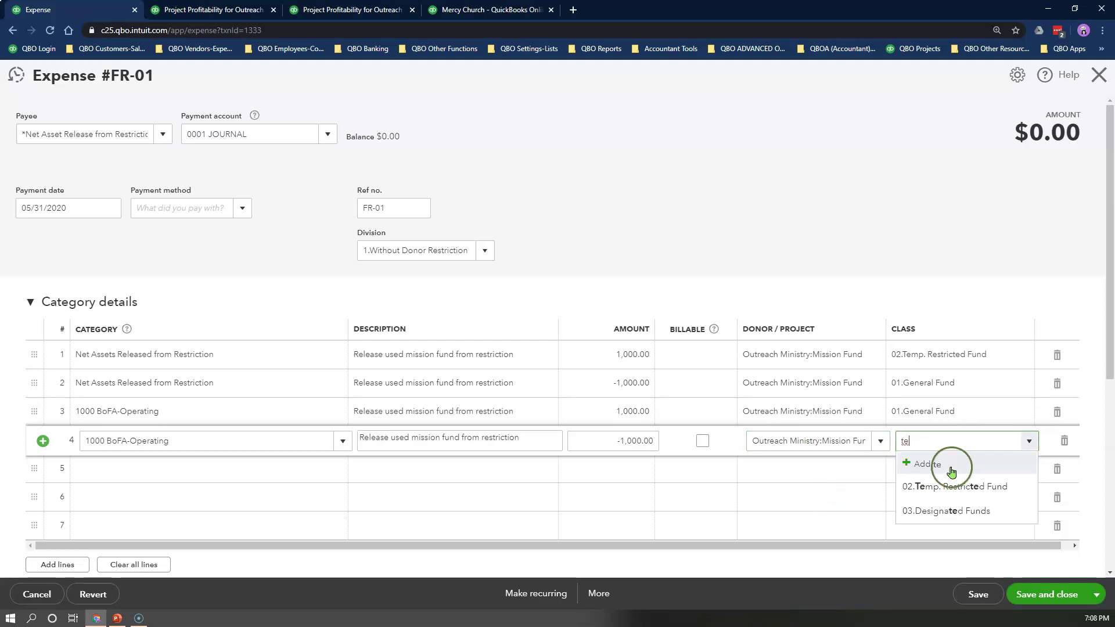
Check the memo text and save and close expense FR-01.
scroll(707, 463, "down", 5)
left_click(134, 471)
left_click_drag(216, 468, 12, 464)
key("ctrl+c")
left_click(198, 459)
scroll(399, 473, "up", 3)
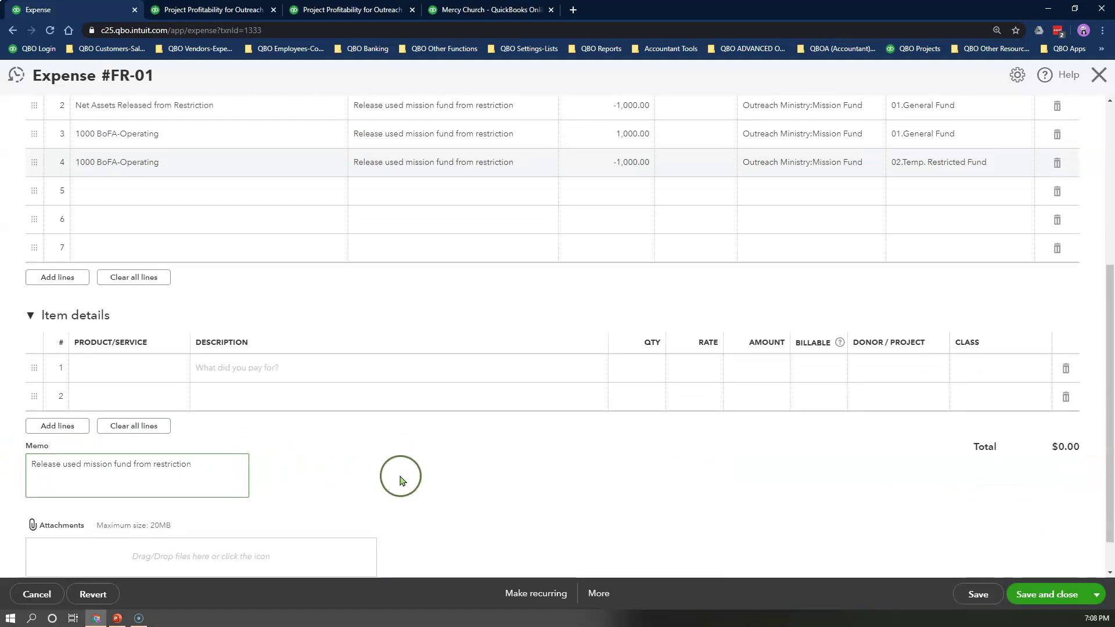
left_click(1047, 594)
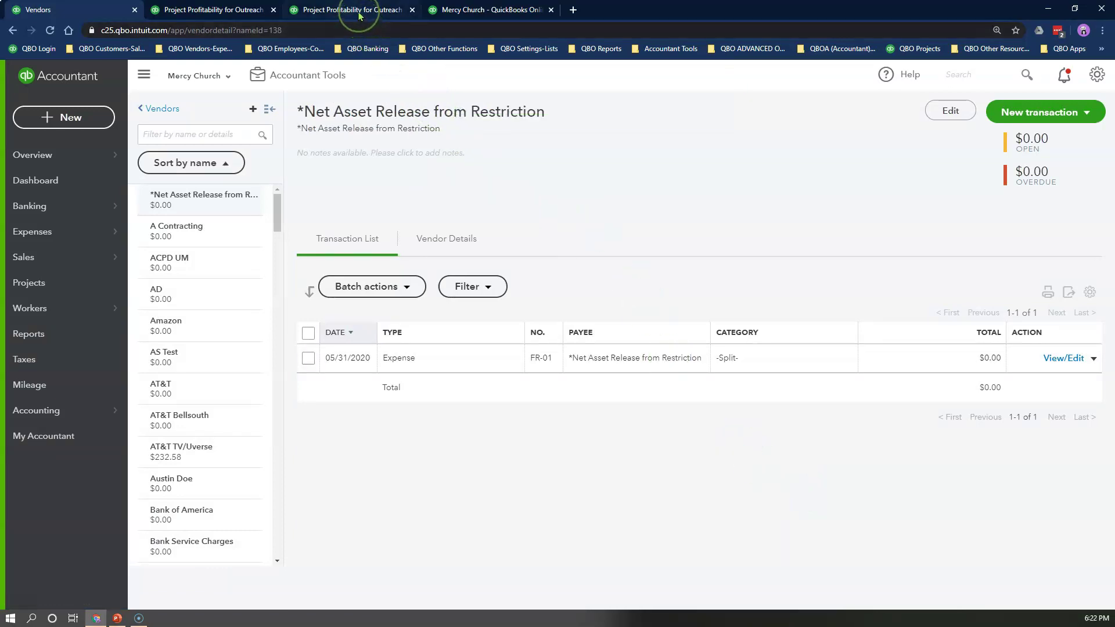
Rerun the Mission Fund project profitability report and review its class columns.
left_click(234, 15)
left_click(700, 216)
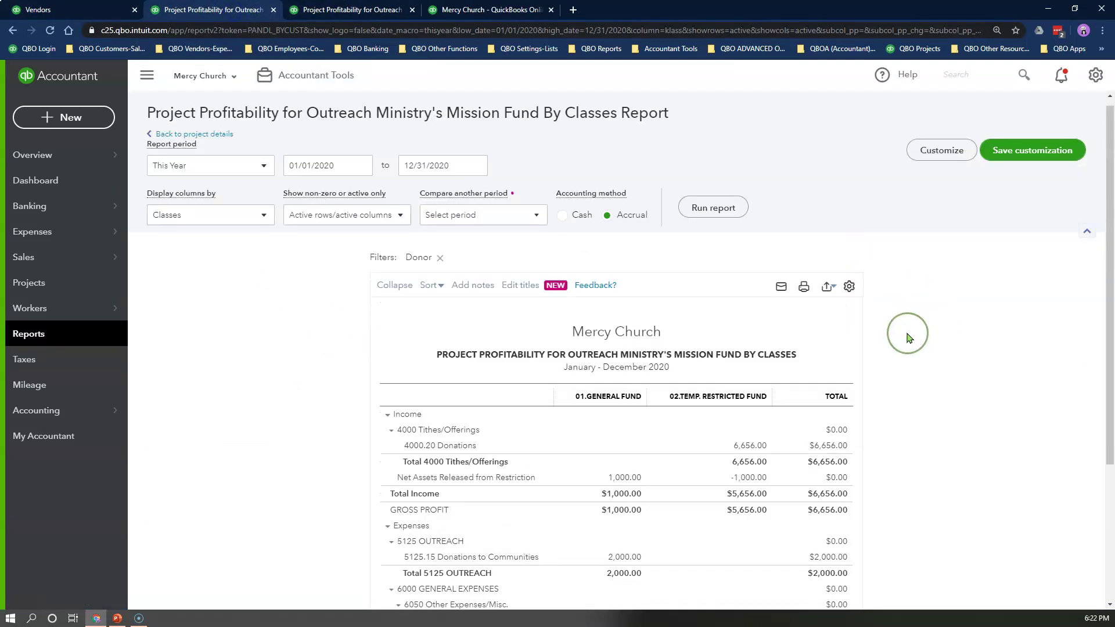
scroll(909, 338, "down", 3)
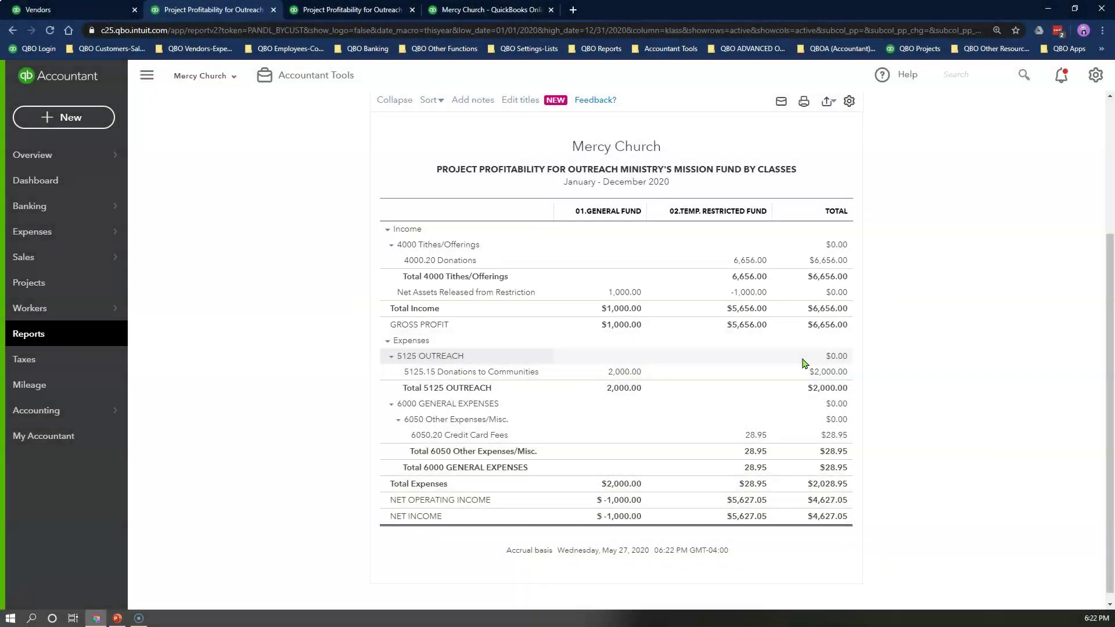
left_click(468, 10)
Scroll the Balance Sheet by class to see BoFA-Operating at (1,000.00) in Temp. Restricted Fund.
scroll(481, 411, "down", 5)
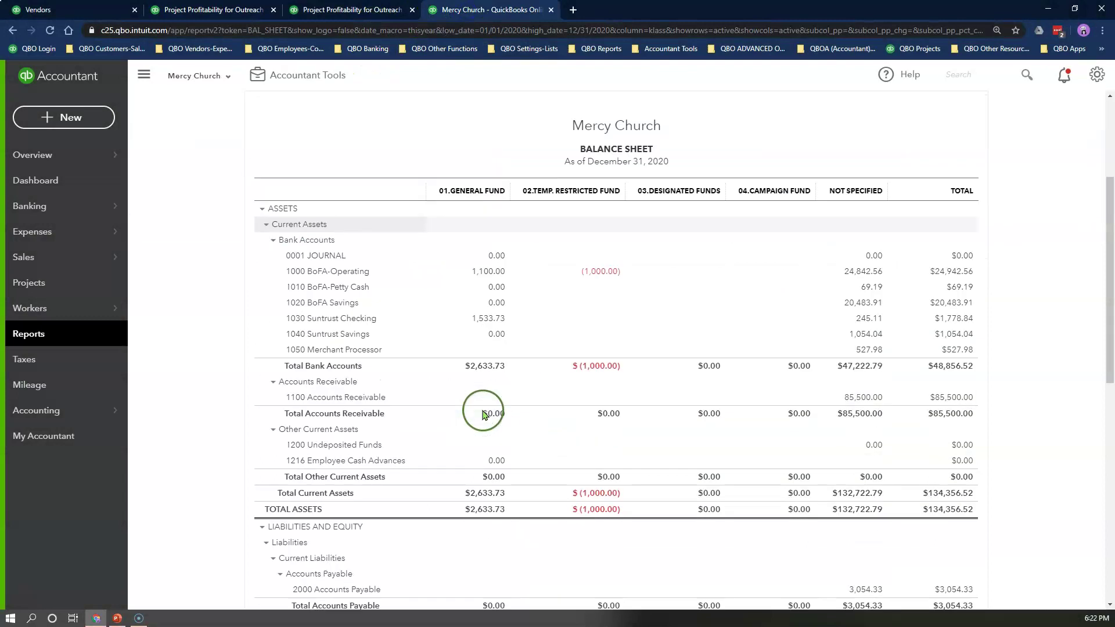
scroll(483, 416, "up", 2)
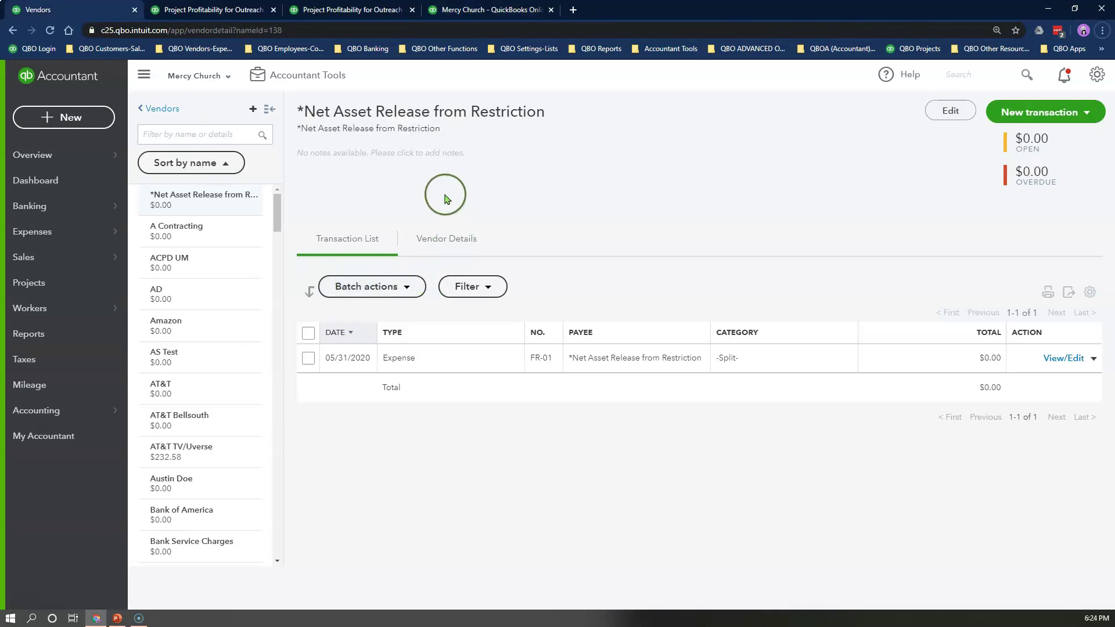
Start a new journal entry numbered FR-02.
left_click(70, 121)
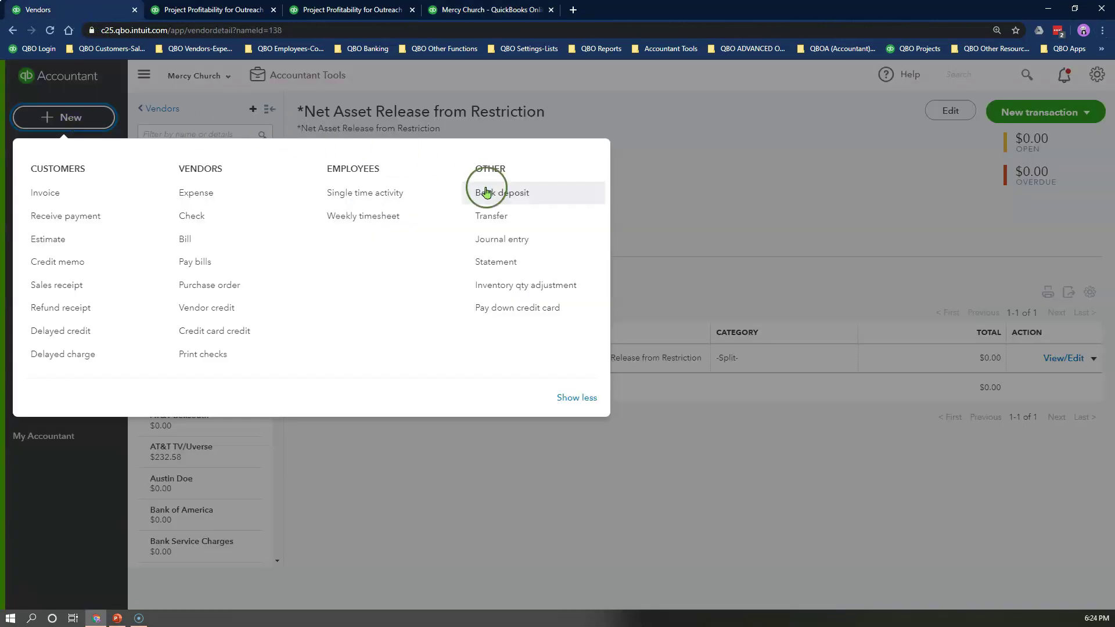
left_click(526, 241)
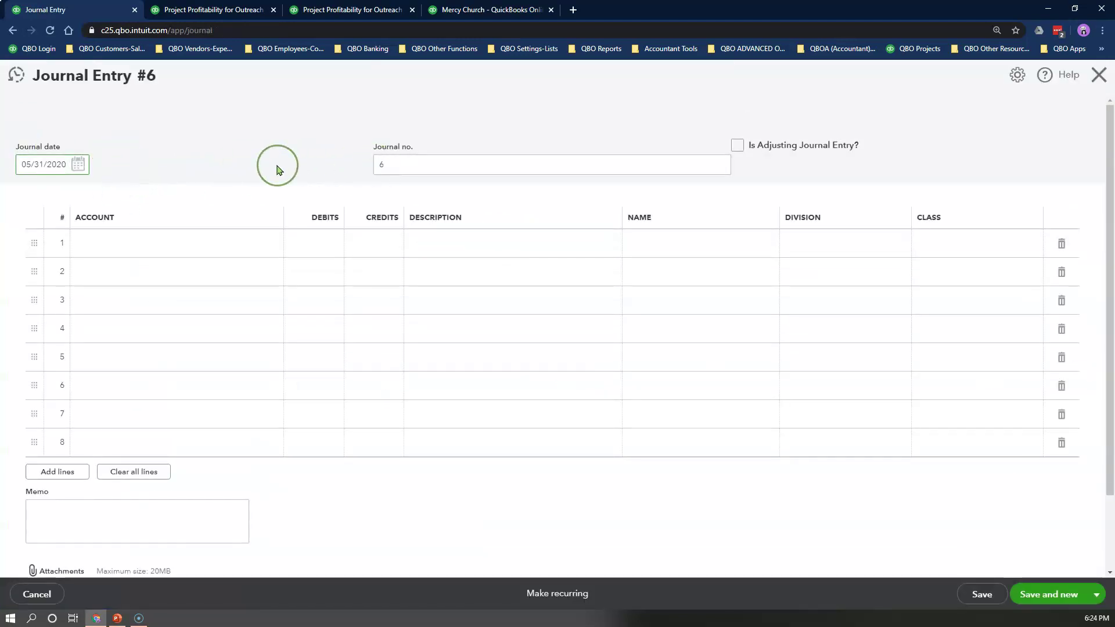
left_click(403, 172)
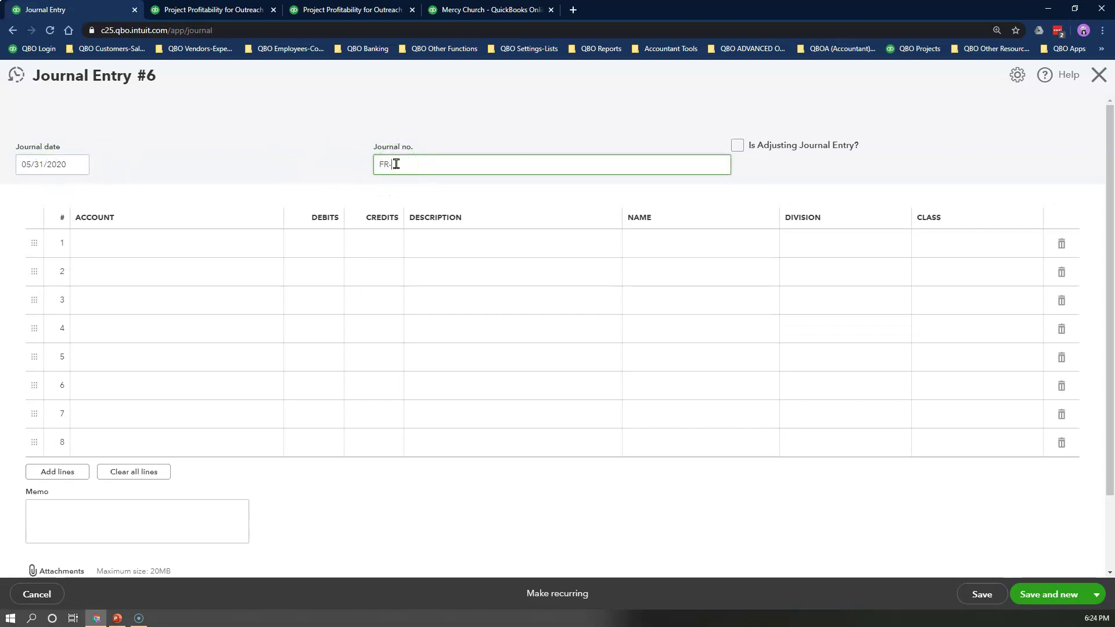
type("FR-02")
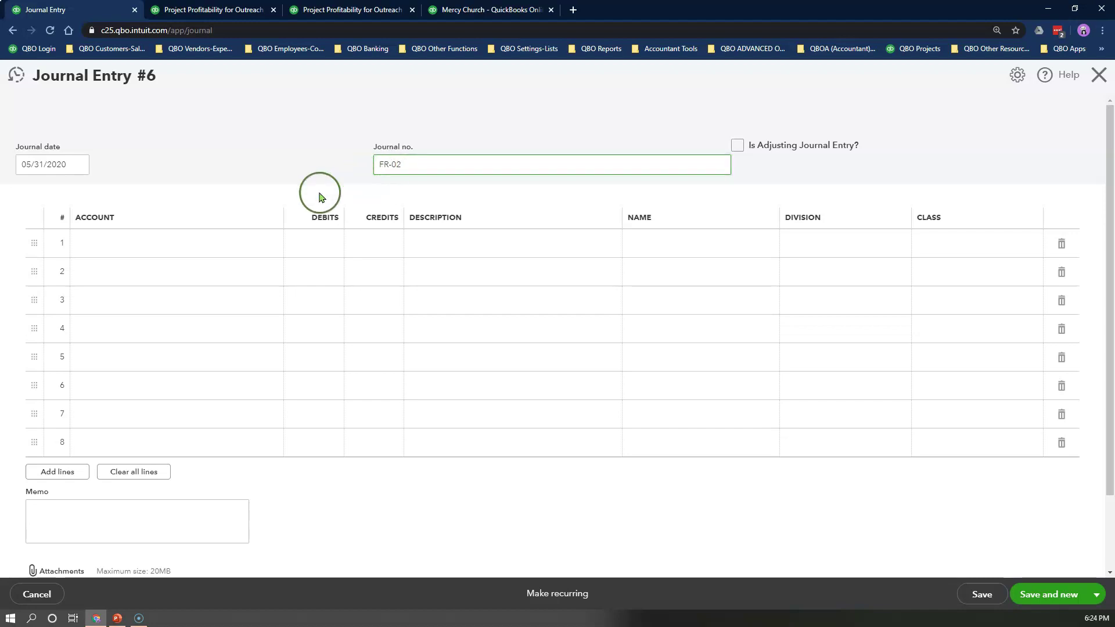
Fill line 1 with account 0001 JOURNAL, a 0.00 debit and the release description.
left_click(212, 249)
type("JOur")
left_click(247, 293)
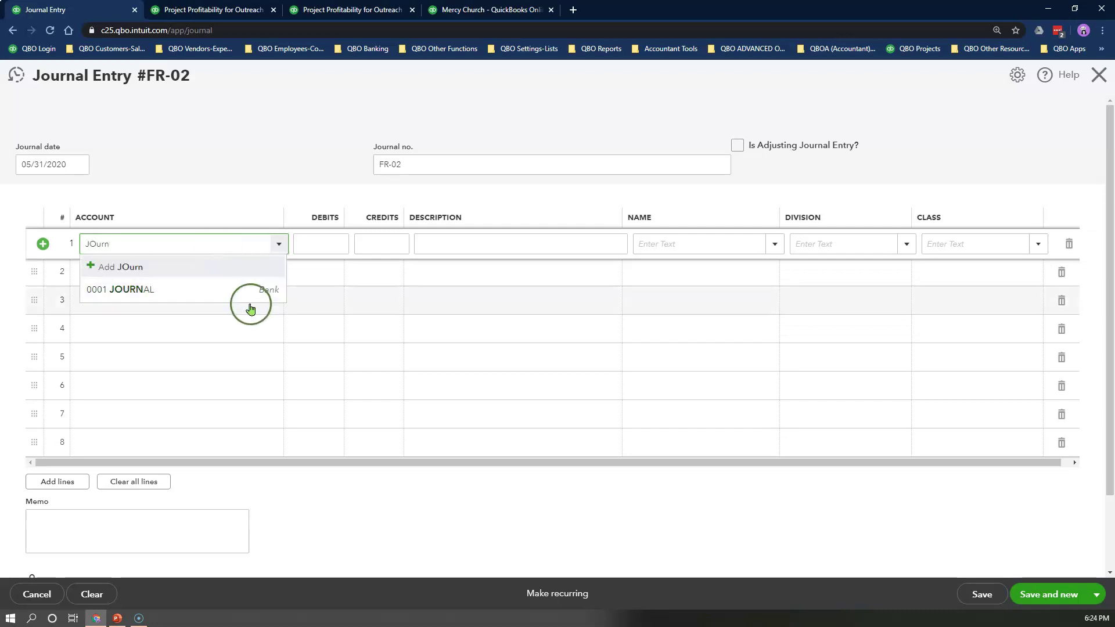
left_click(344, 247)
left_click(339, 244)
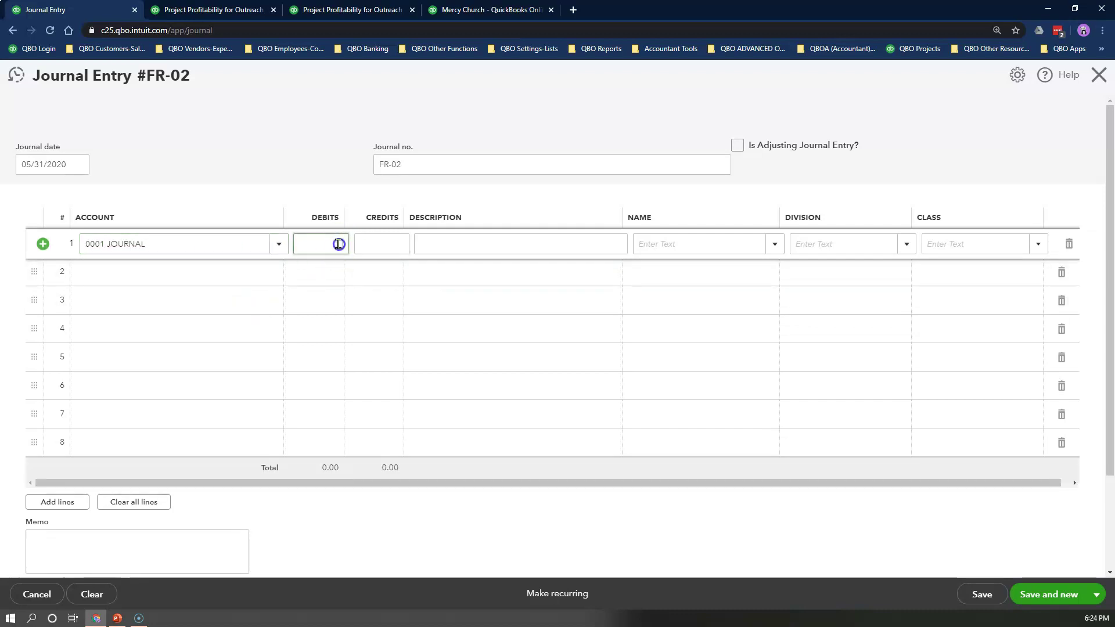
type("0")
key("Tab")
key("Tab")
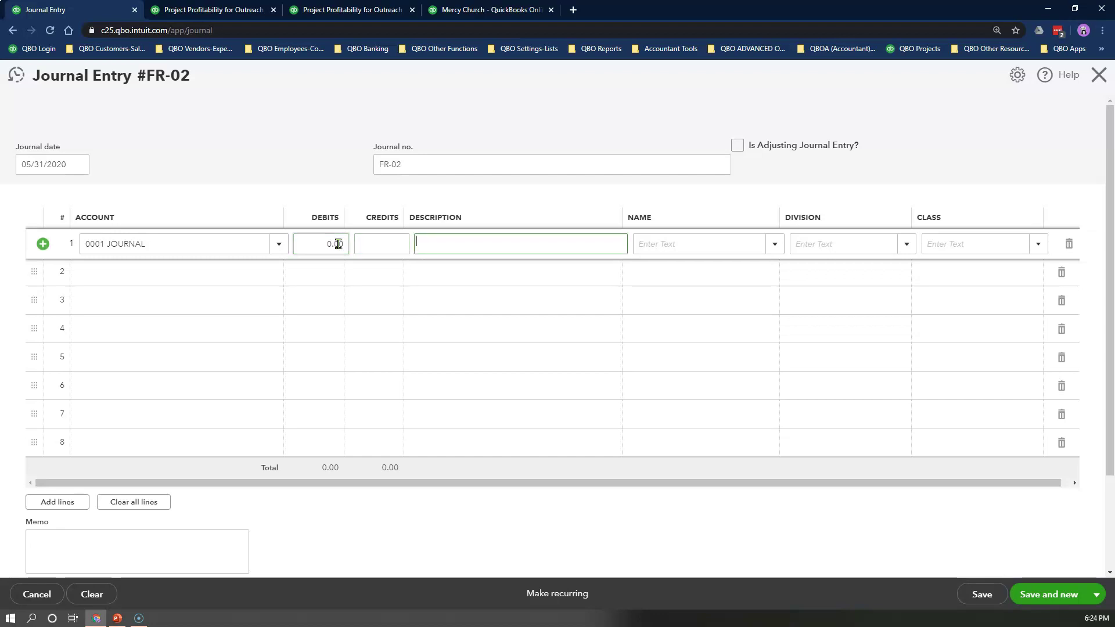
key("ctrl+v")
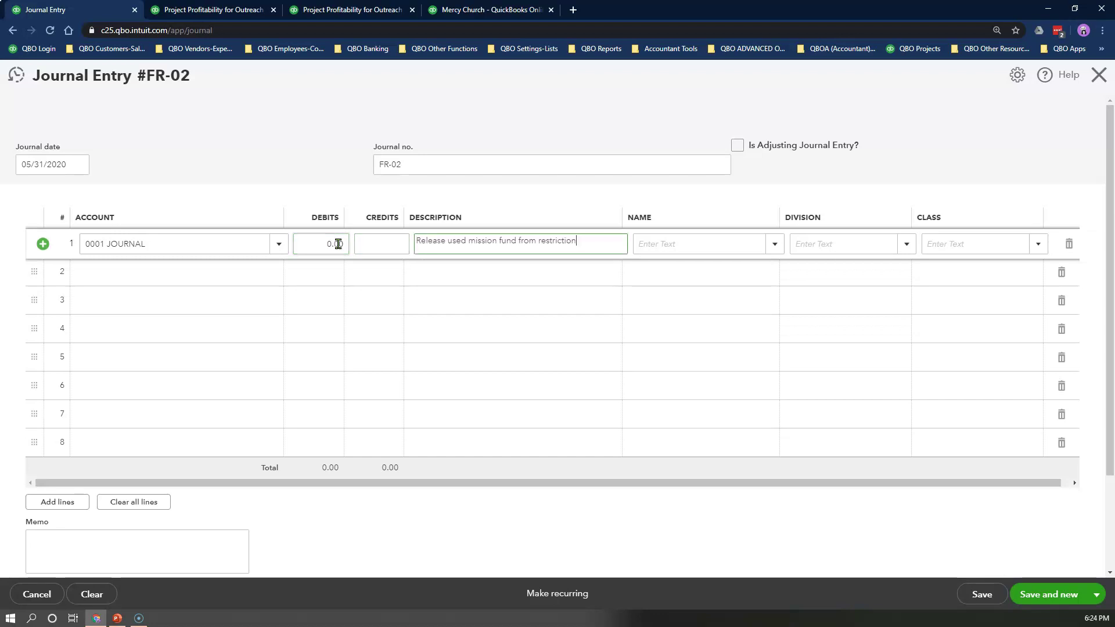
key("Tab")
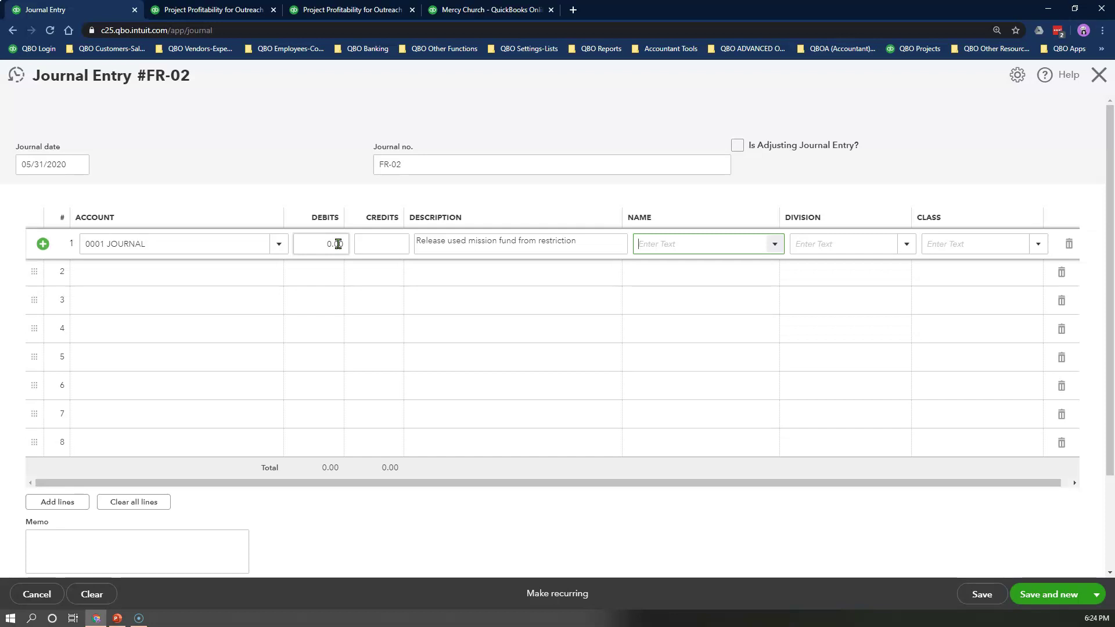
key("Tab")
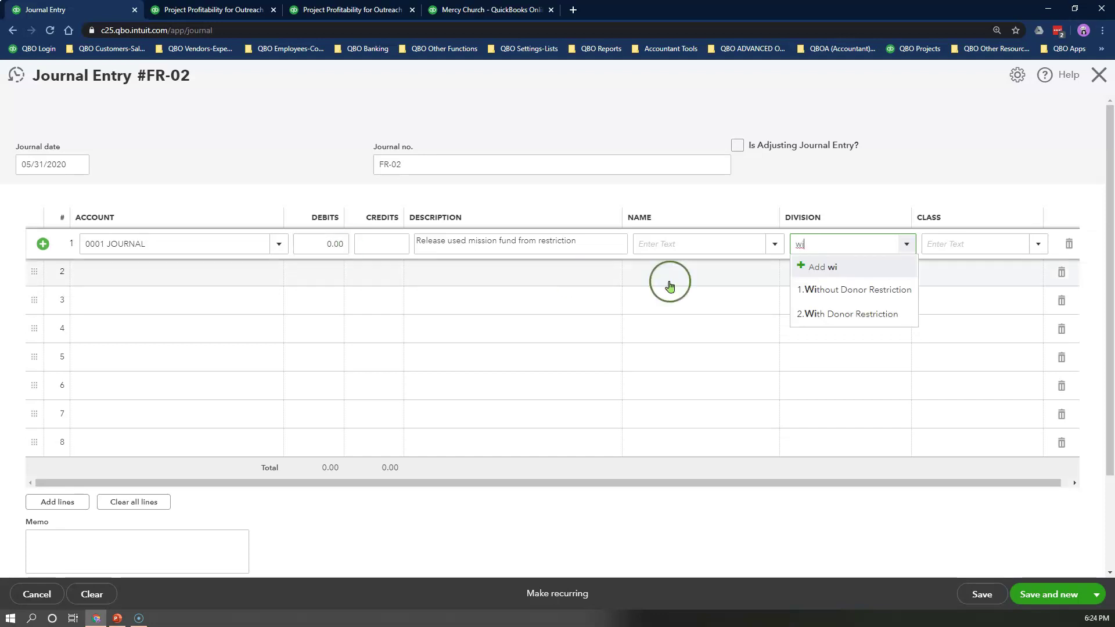
Set line 1's division to 1.Without Donor Restriction and class to 01.General Fund.
left_click(828, 289)
left_click(948, 243)
type("ge")
left_click(936, 288)
left_click(161, 281)
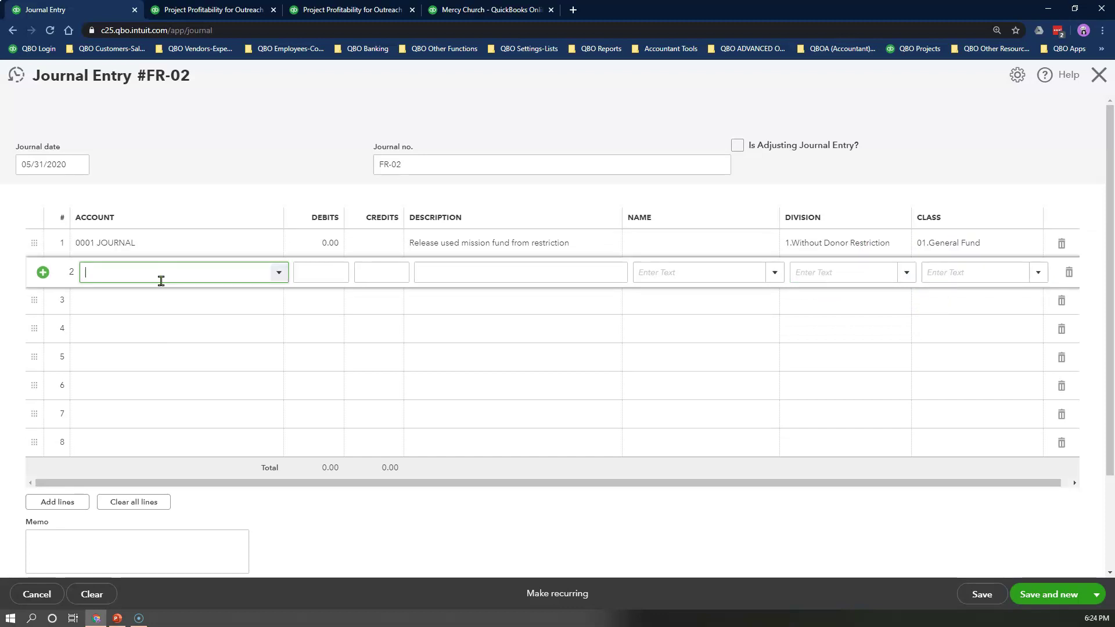
Enter line 2: Net Assets Released, 1,000.00 debit, Mission Fund, 2.With Donor Restriction, 02.Temp. Restricted Fund.
type("Net")
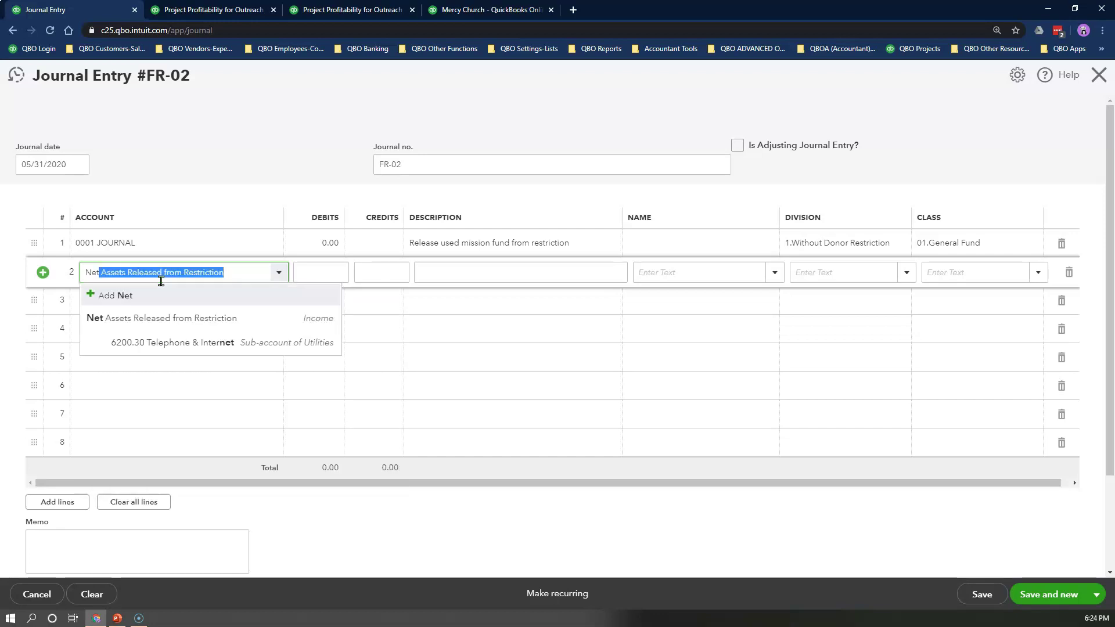
left_click(179, 318)
left_click(335, 275)
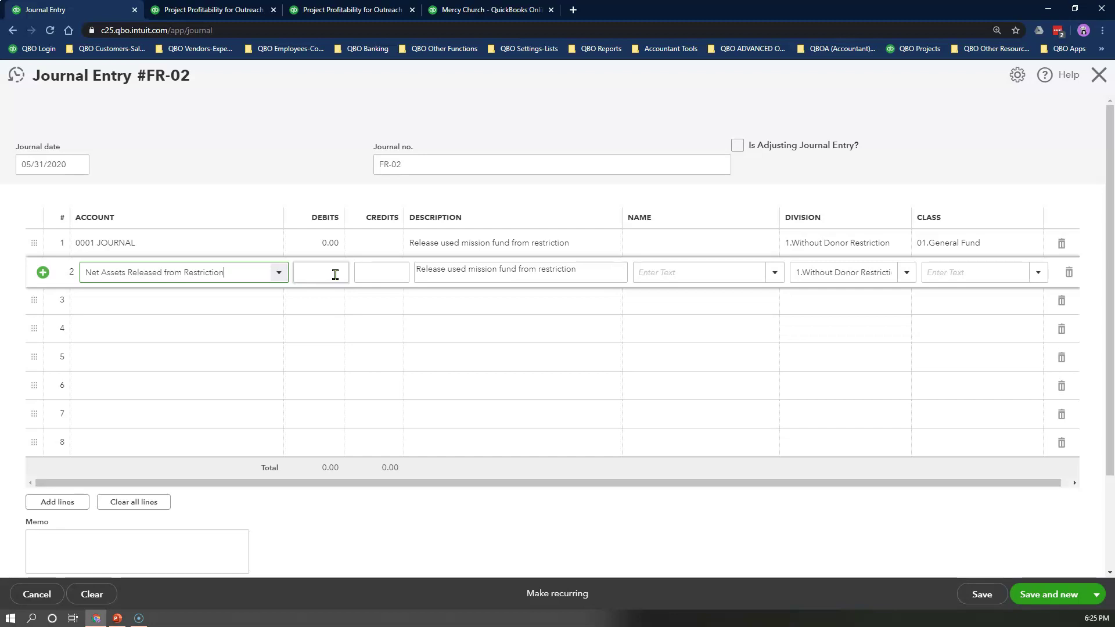
left_click(335, 275)
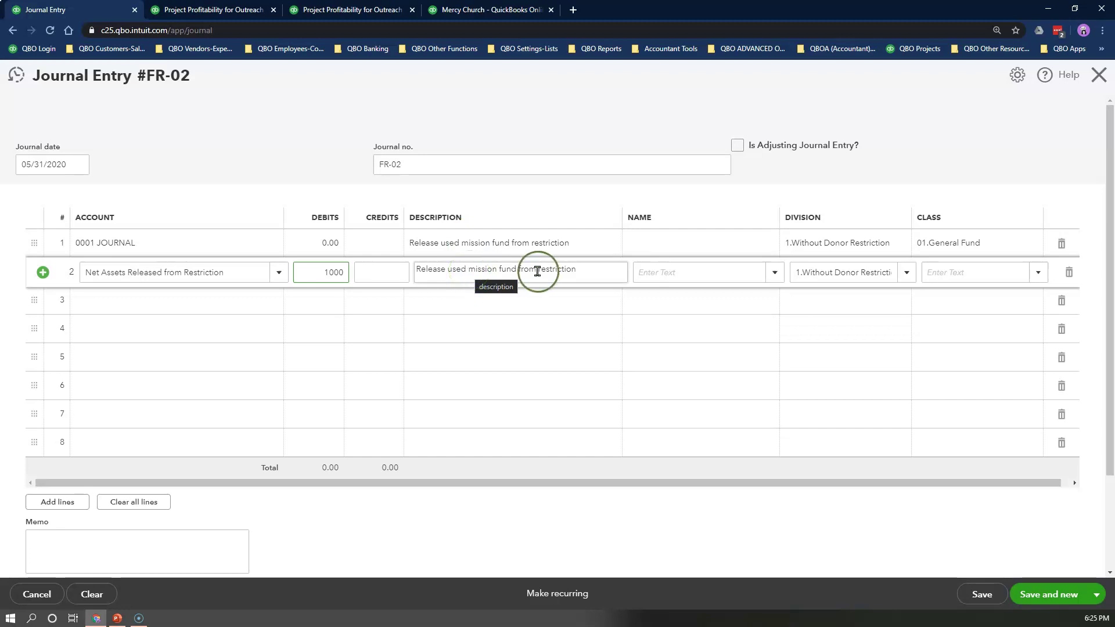
left_click(676, 273)
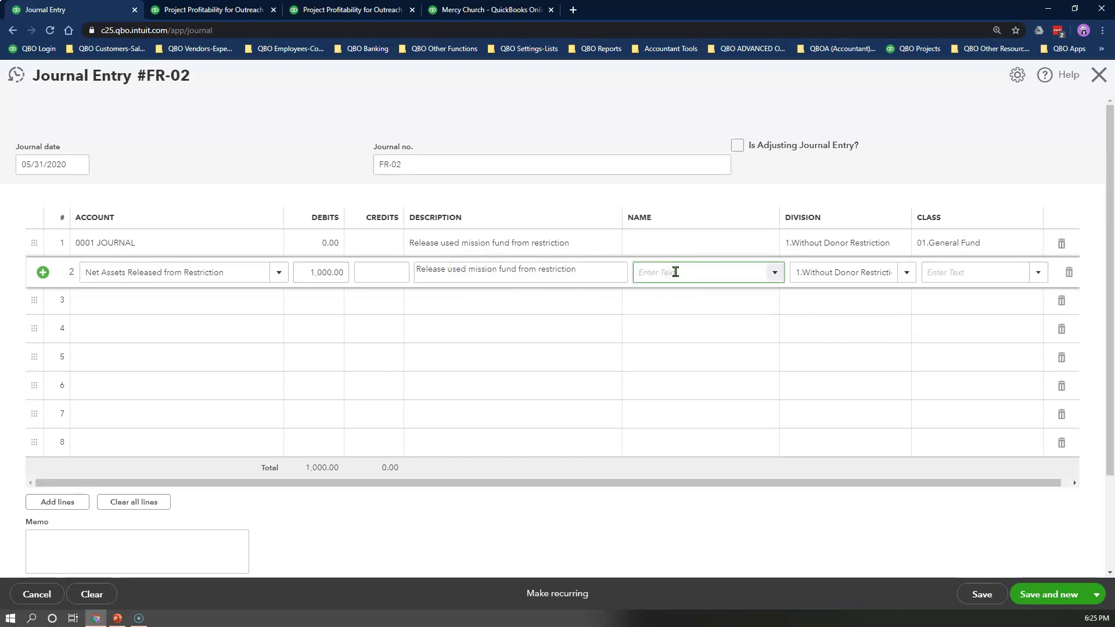
left_click(692, 312)
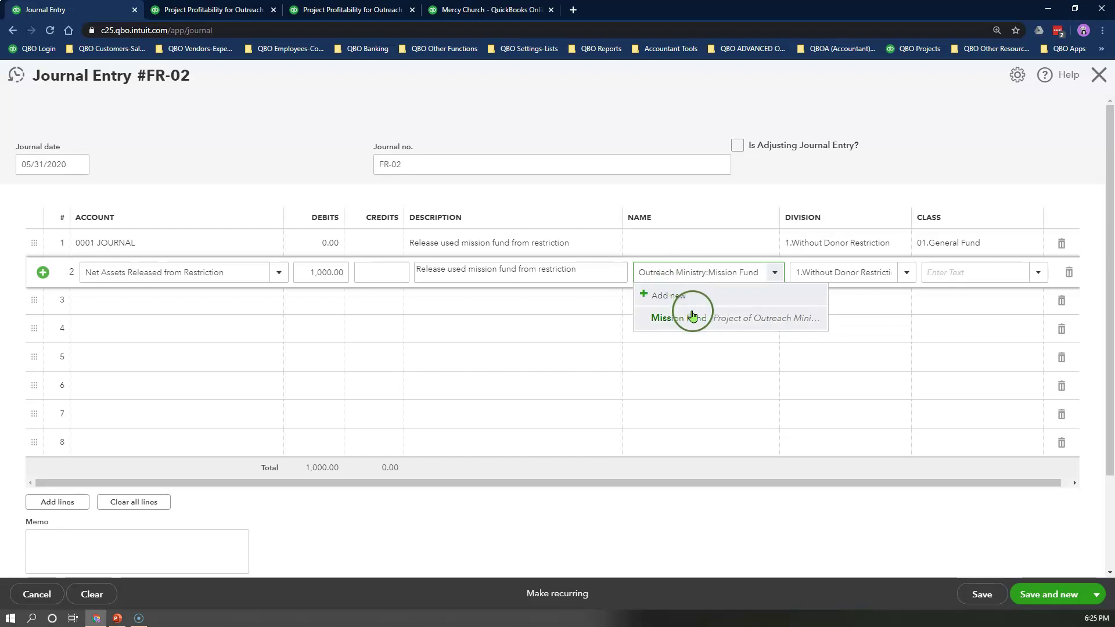
left_click(907, 274)
left_click(874, 340)
left_click(965, 273)
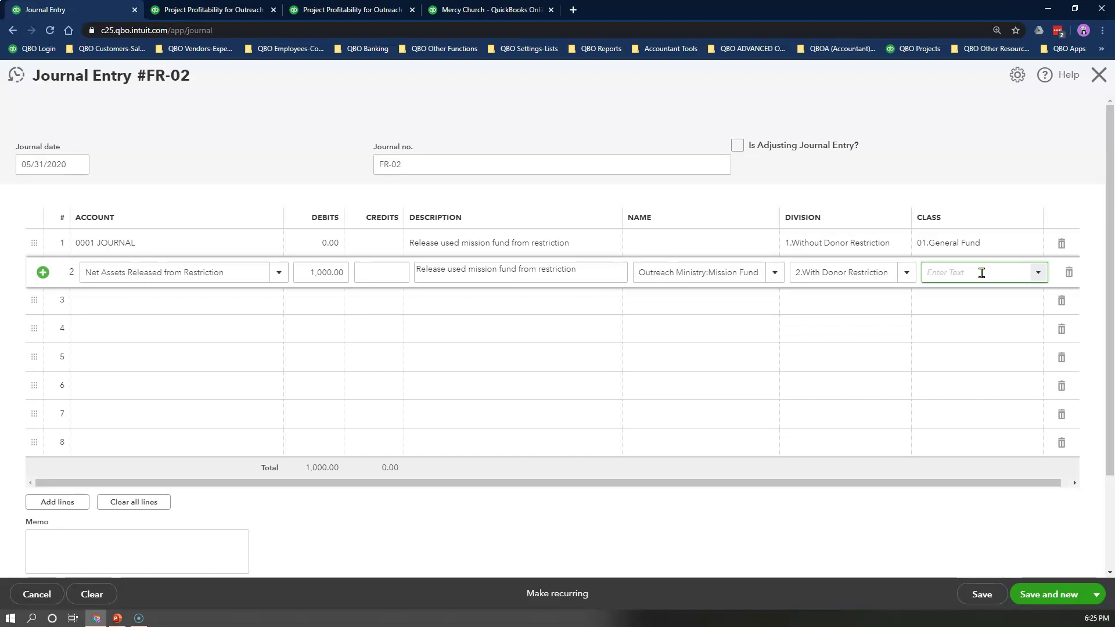
left_click(946, 322)
left_click(291, 299)
left_click(151, 302)
Enter line 3: Net Assets Released credit for Mission Fund, 1.Without Donor Restriction, 01.General Fund.
type("n")
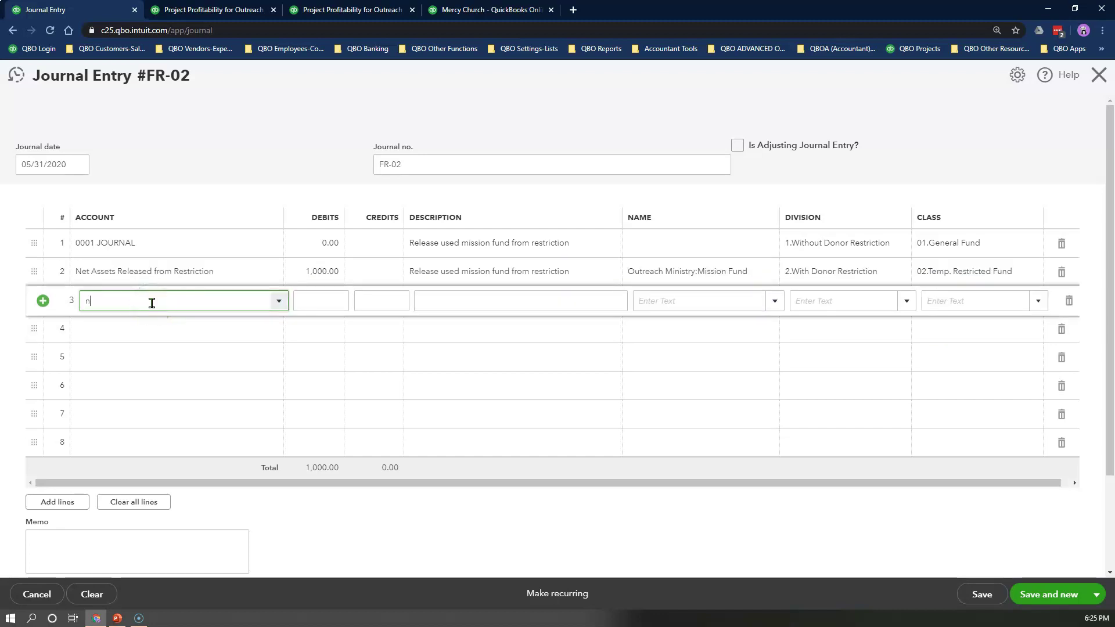
type("et")
left_click(182, 349)
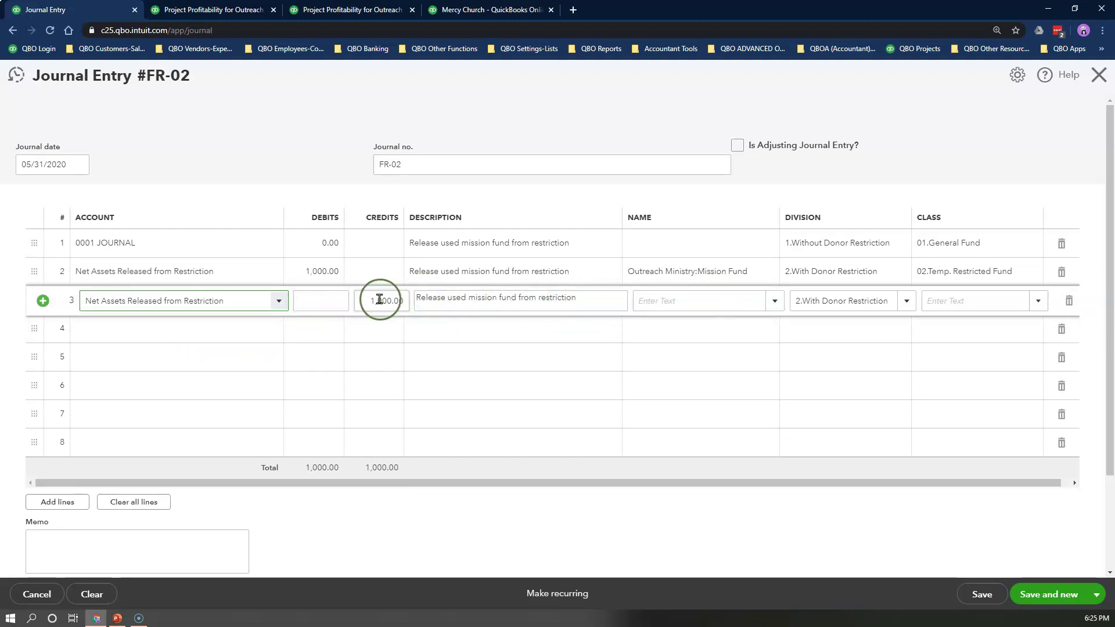
left_click(684, 298)
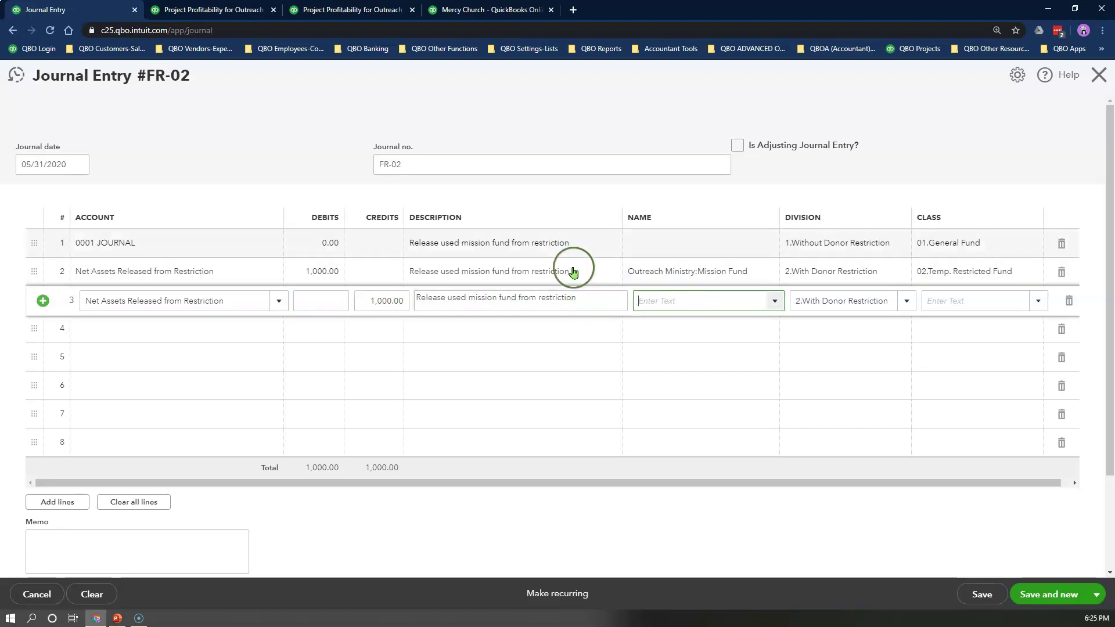
left_click(667, 305)
type("miss")
left_click(679, 349)
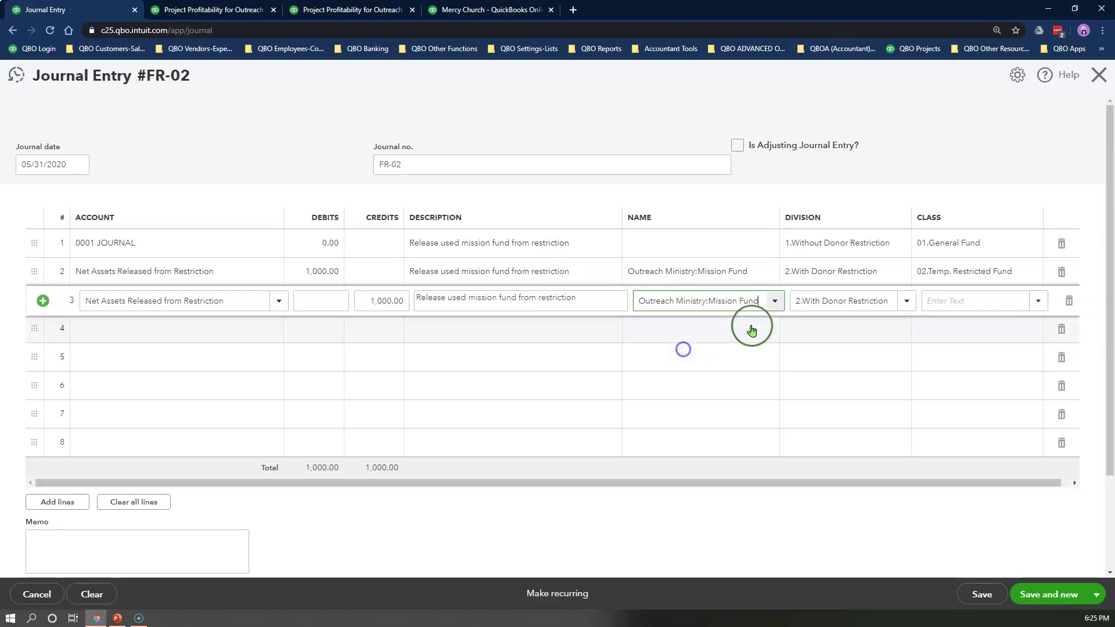
left_click(905, 303)
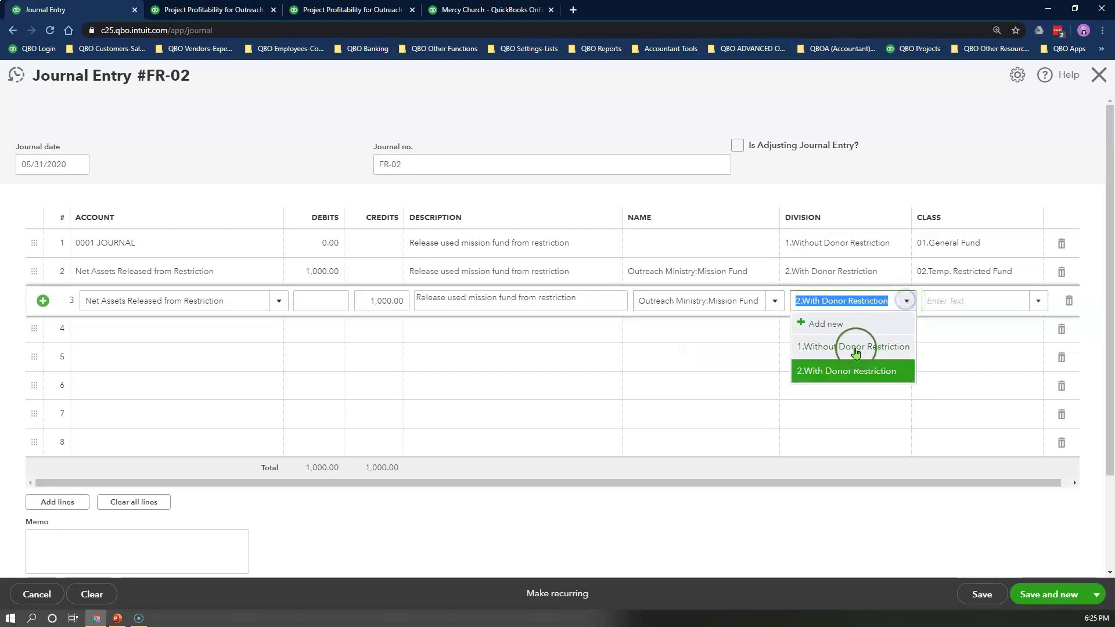
left_click(854, 347)
left_click(972, 300)
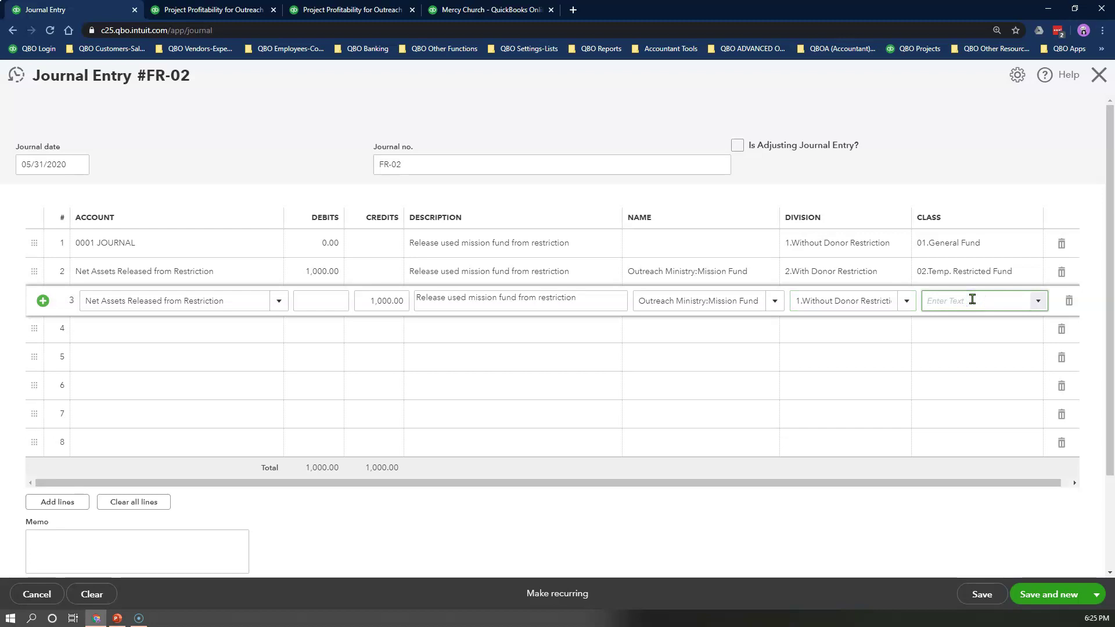
type("gen")
left_click(956, 343)
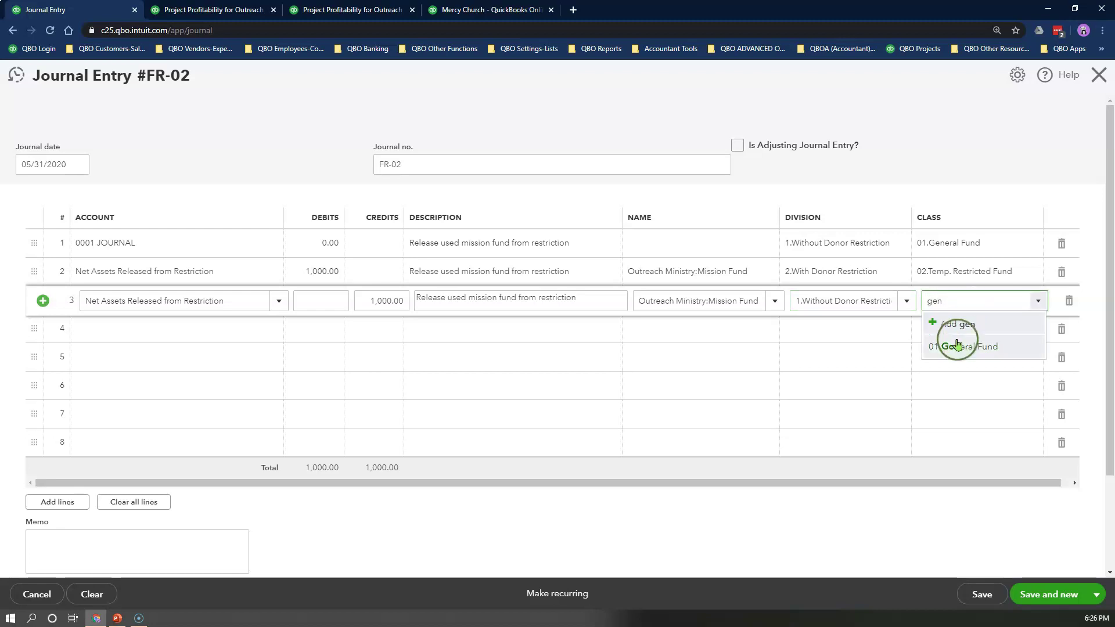
left_click(156, 331)
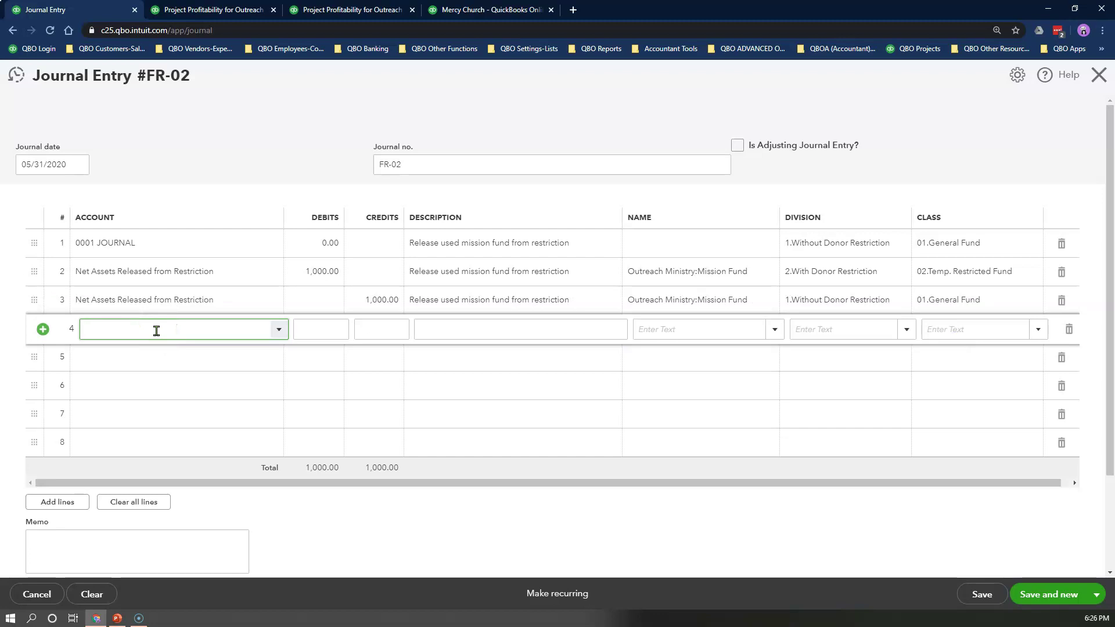
Set line 4 to account 1000 BoFA-Operating with a 1,000.00 debit.
type("bof")
left_click(165, 378)
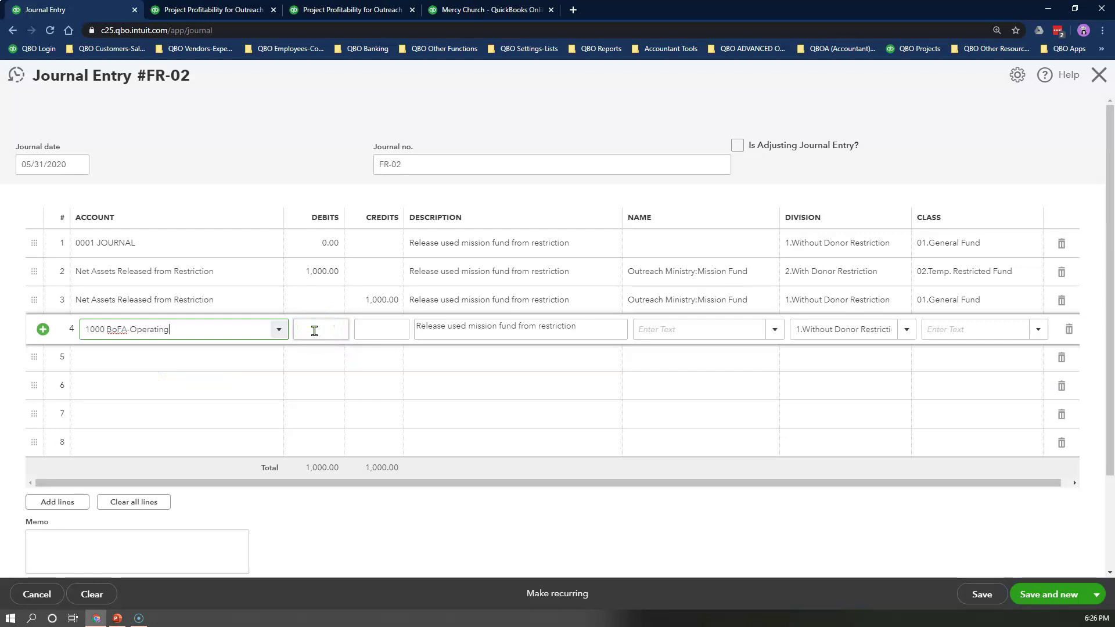
left_click(314, 343)
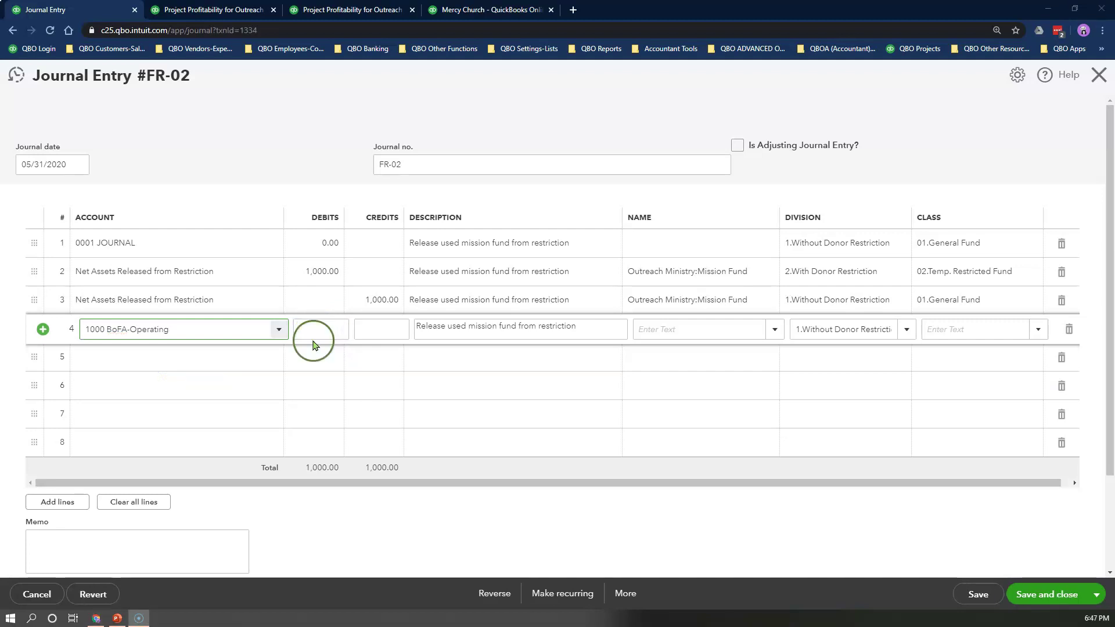
left_click(302, 329)
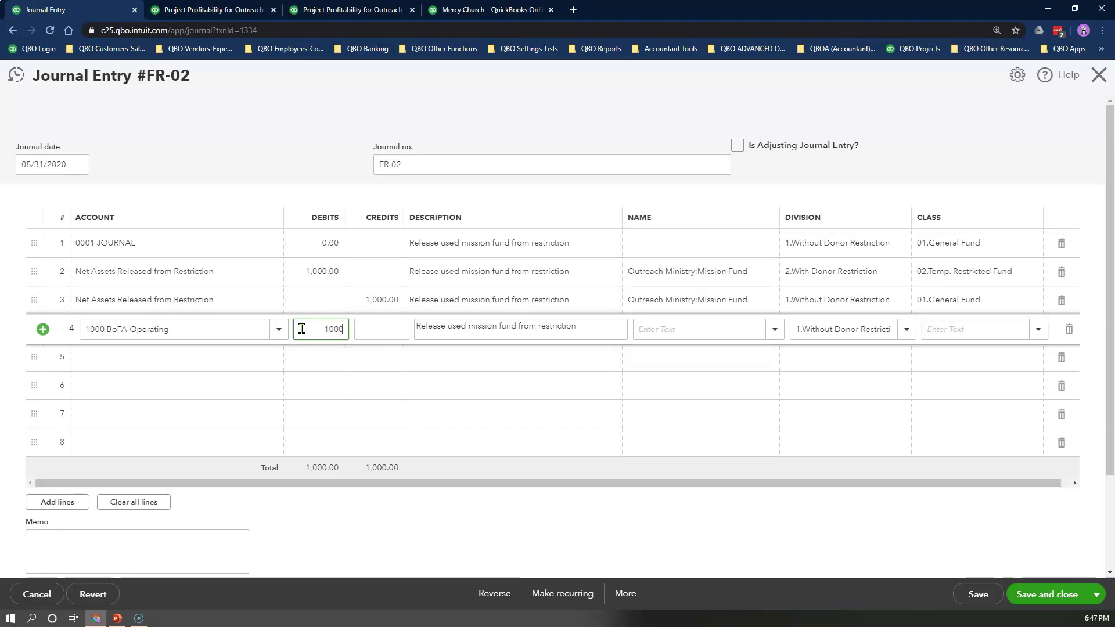
left_click(603, 326)
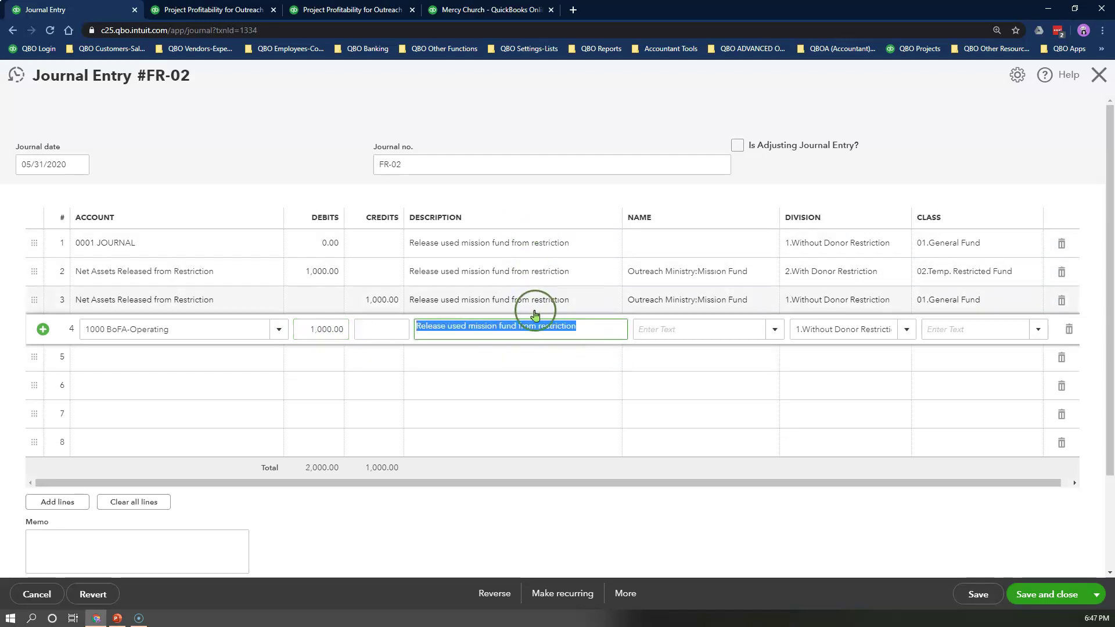
Assign line 4 to Mission Fund, 1.Without Donor Restriction, class 01.General Fund.
left_click(718, 323)
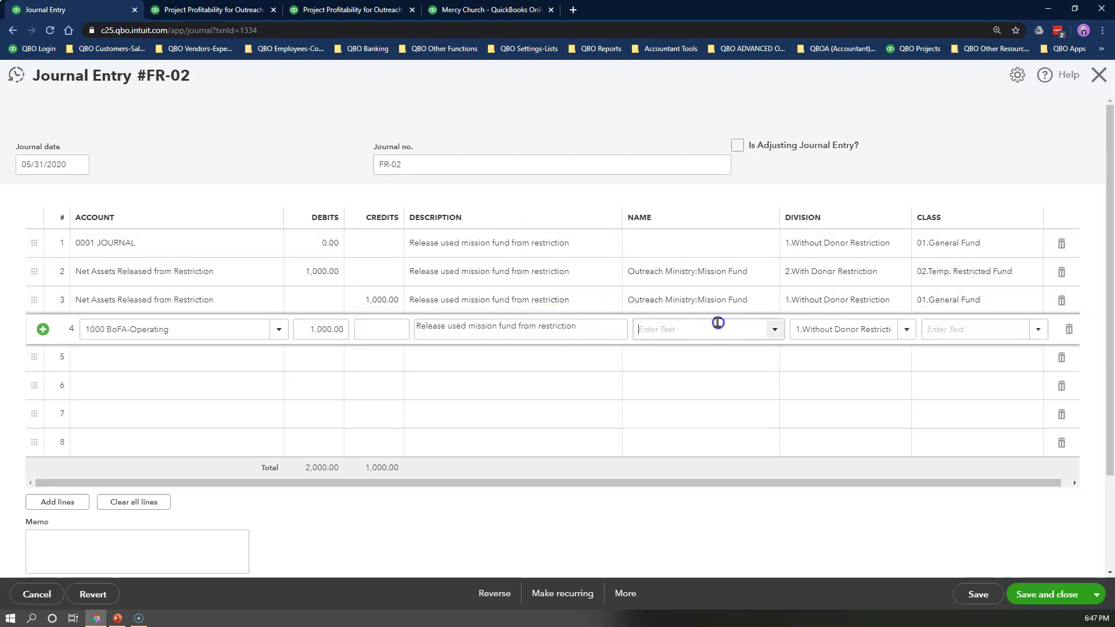
type("mi")
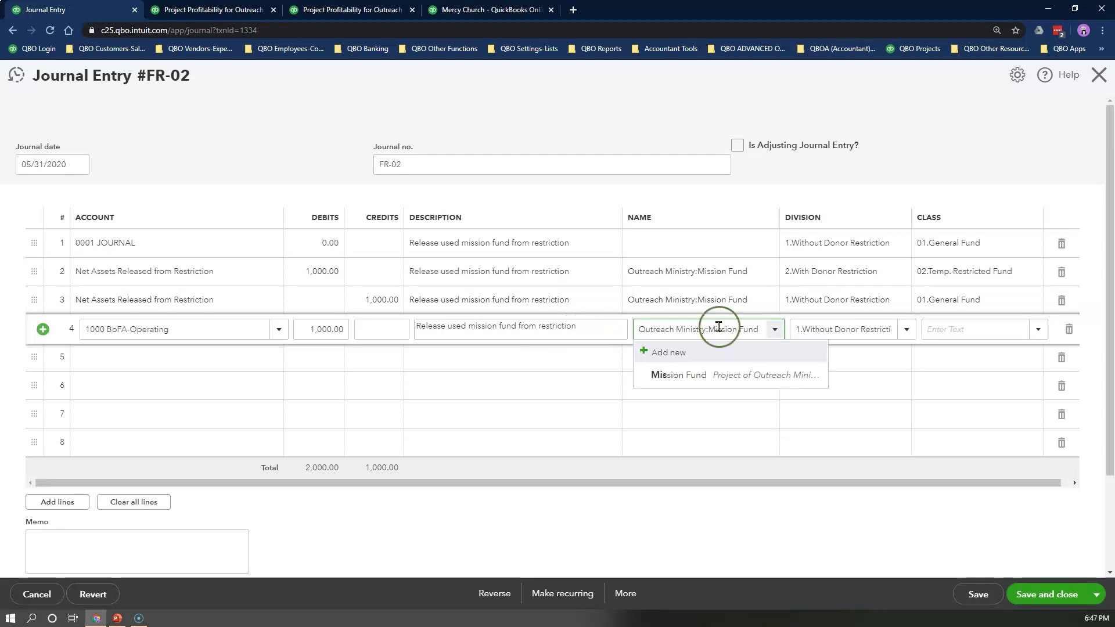
left_click(722, 373)
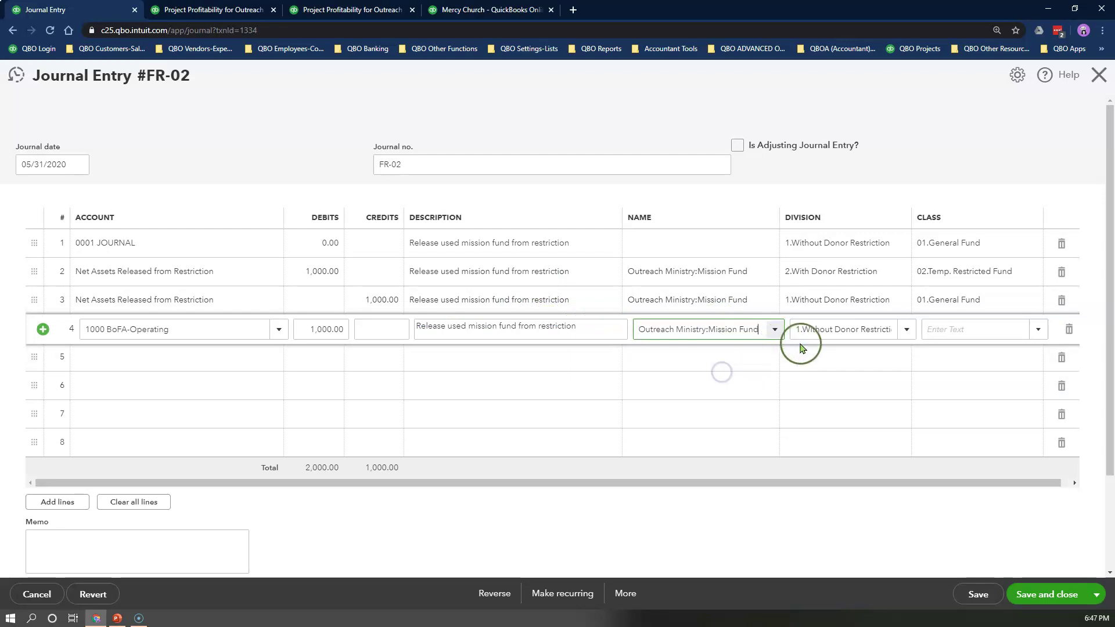
left_click(907, 332)
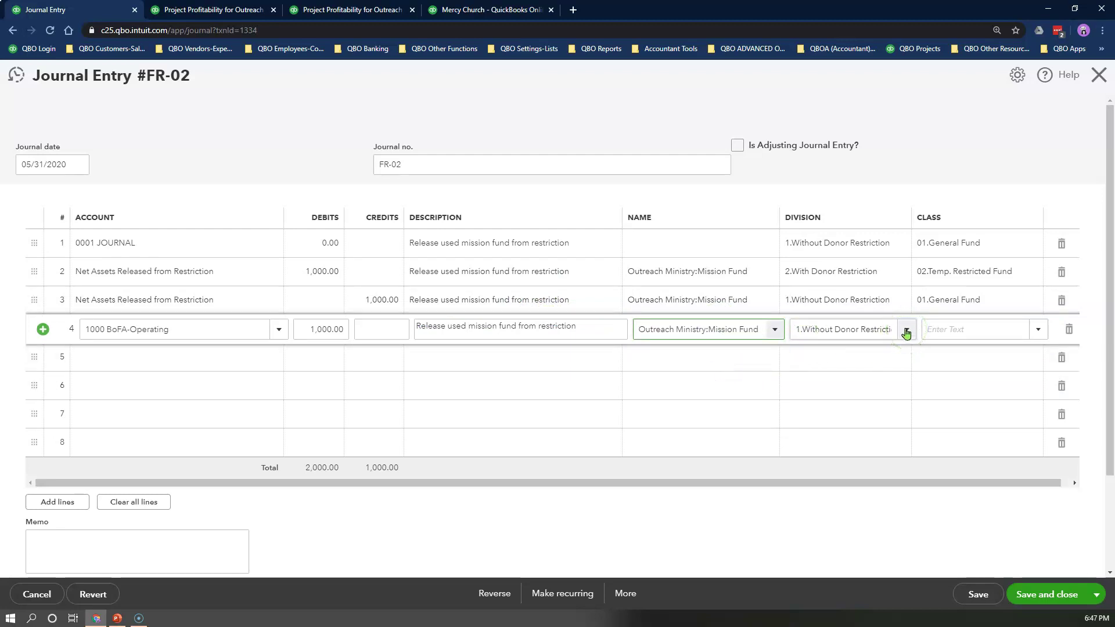
left_click(861, 377)
left_click(980, 329)
type("gen")
left_click(947, 380)
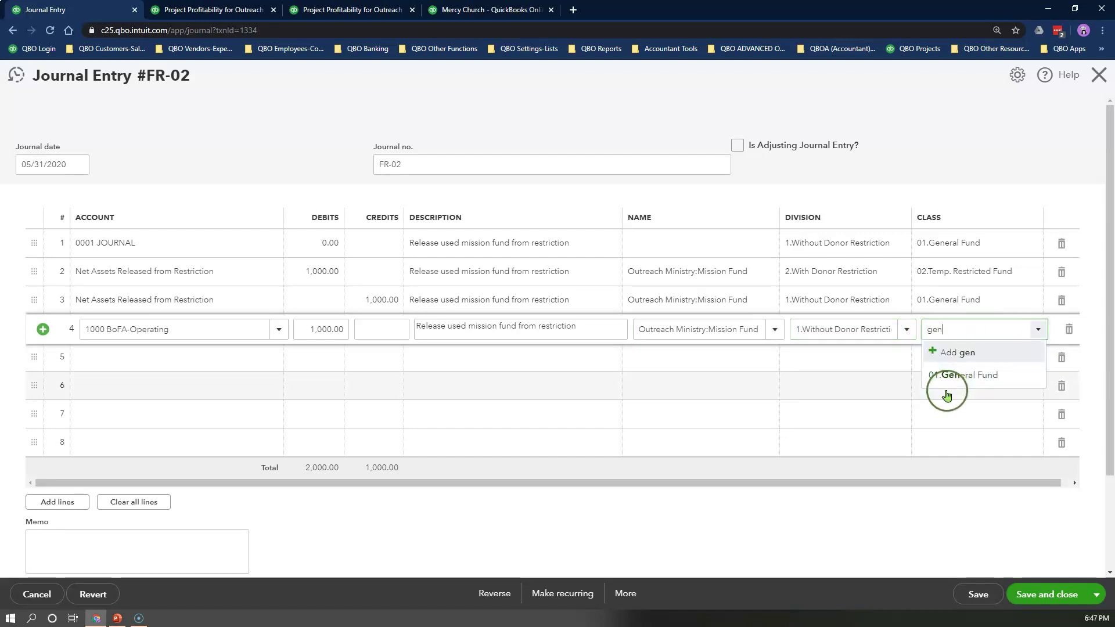
Fill line 5 with 1000 BoFA-Operating, Mission Fund, 2.With Donor Restriction, and 02.Temp. Restricted Fund.
left_click(160, 363)
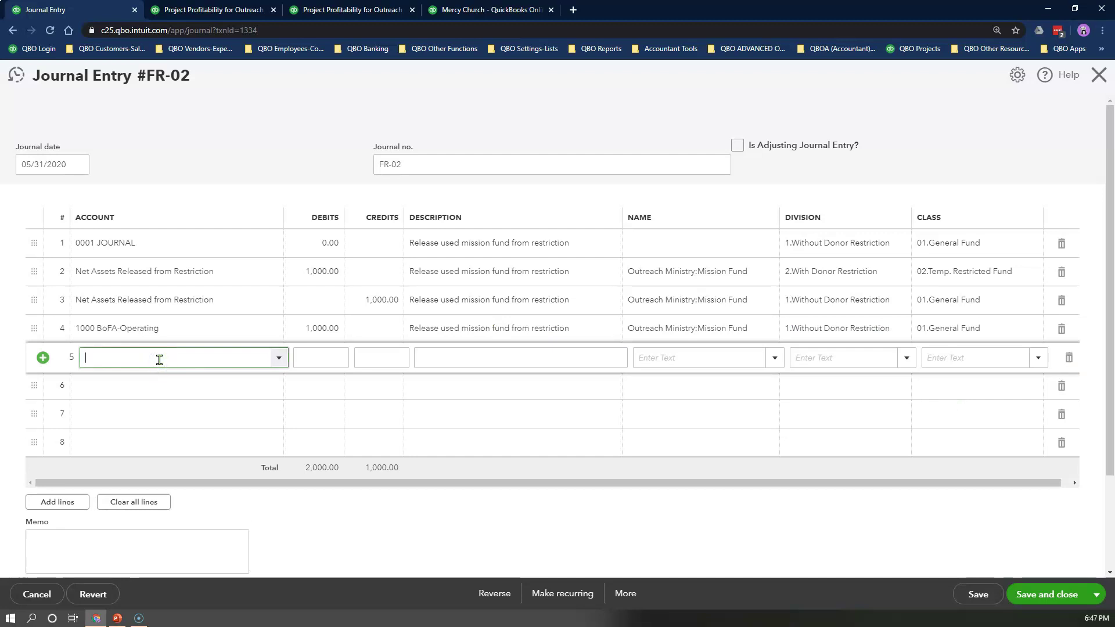
left_click(157, 362)
type("Bof")
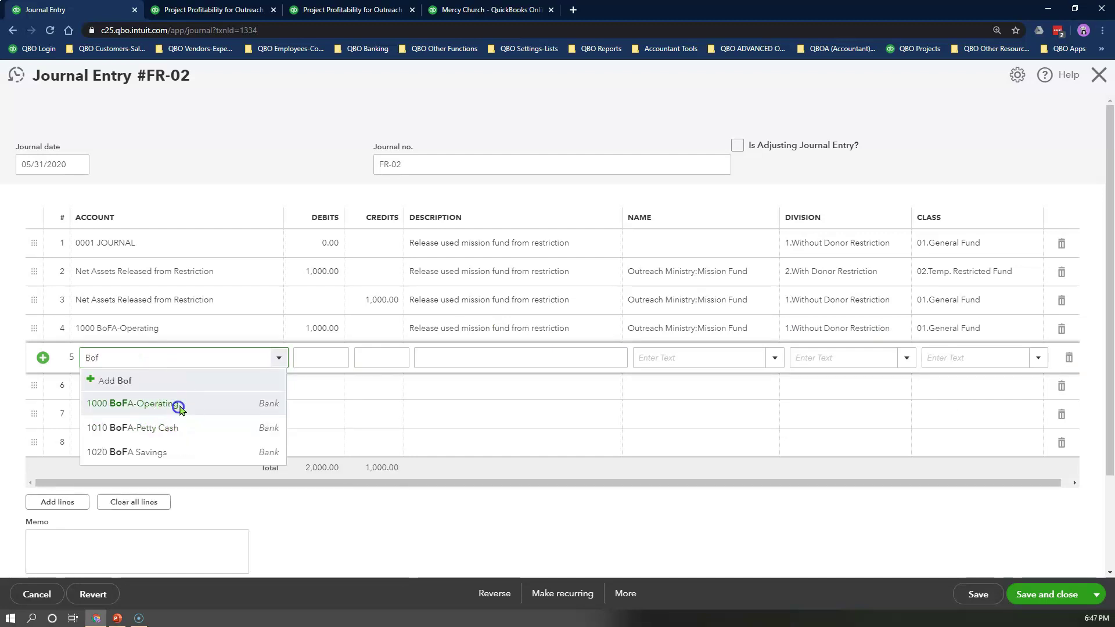
left_click(178, 406)
left_click(687, 359)
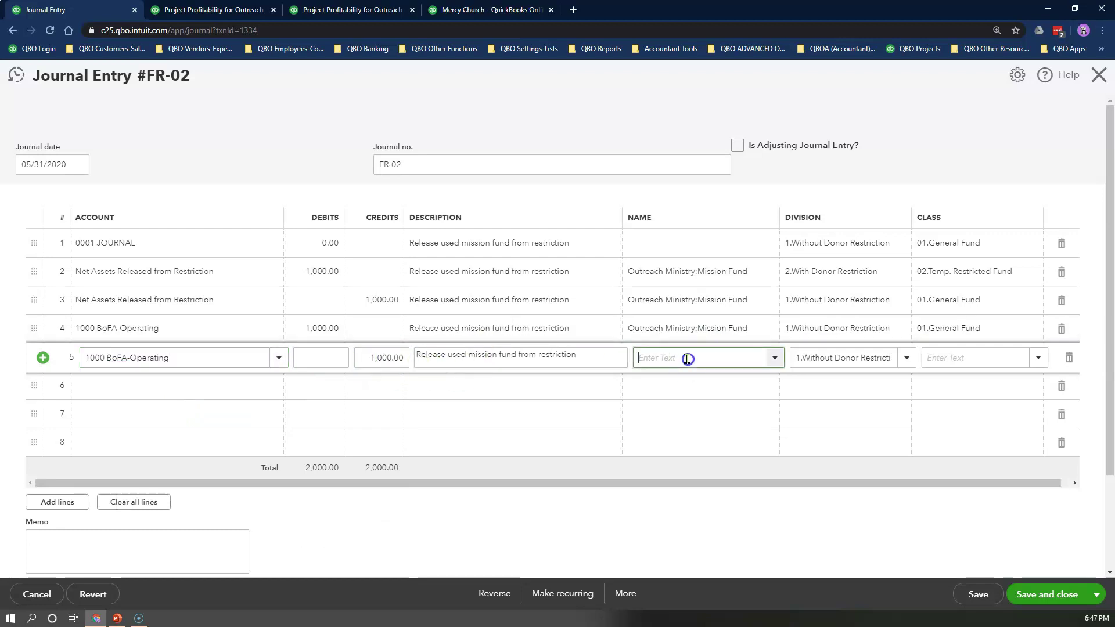
type("miss")
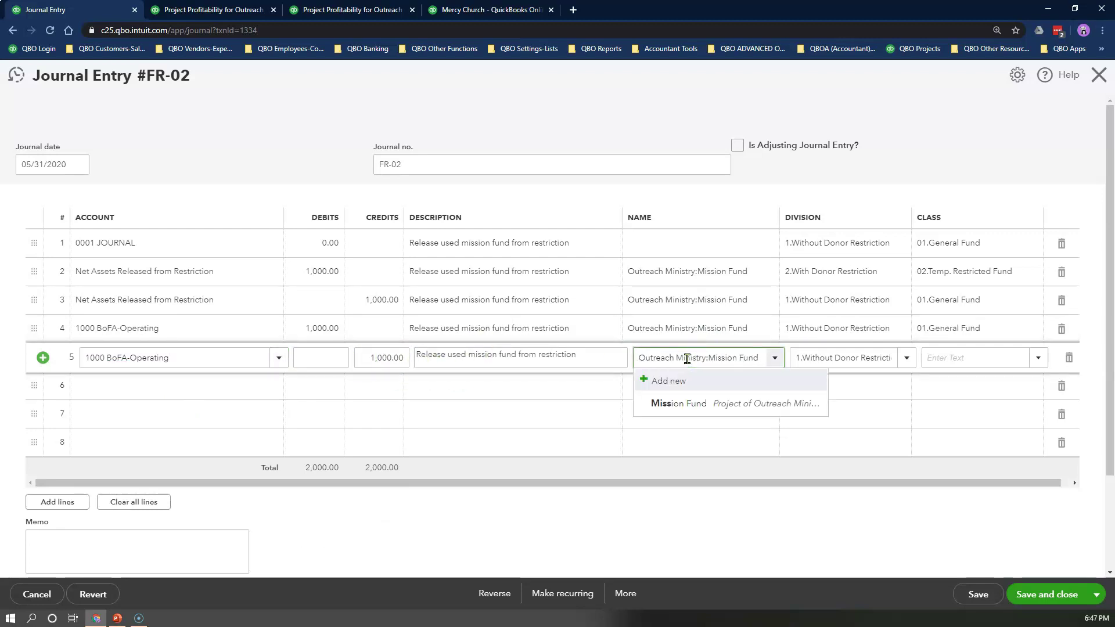
left_click(688, 405)
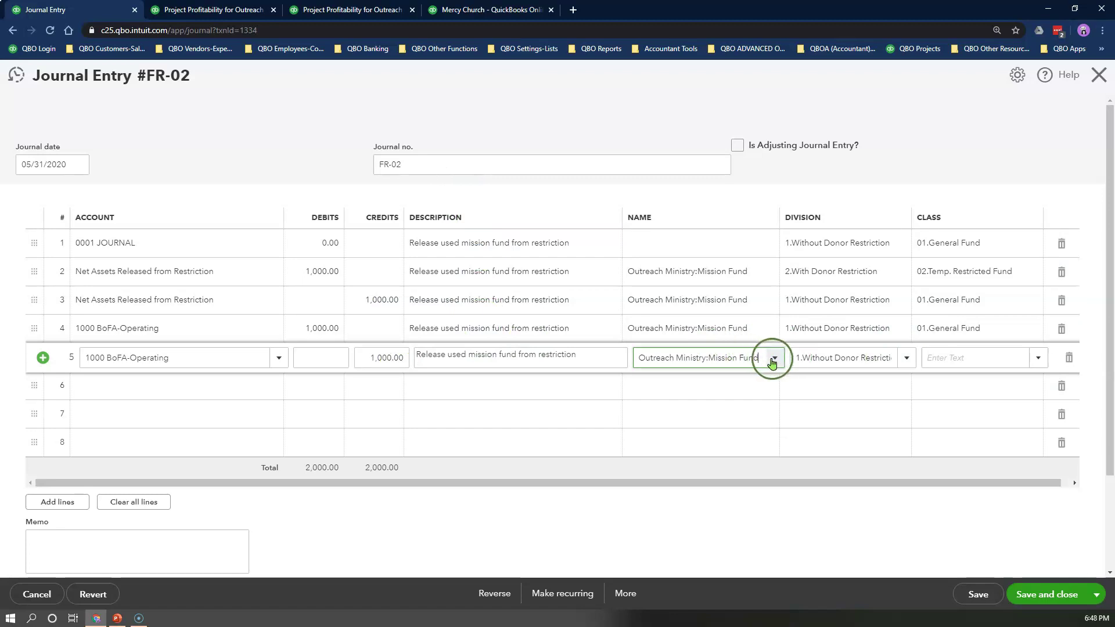
left_click(798, 361)
left_click(904, 357)
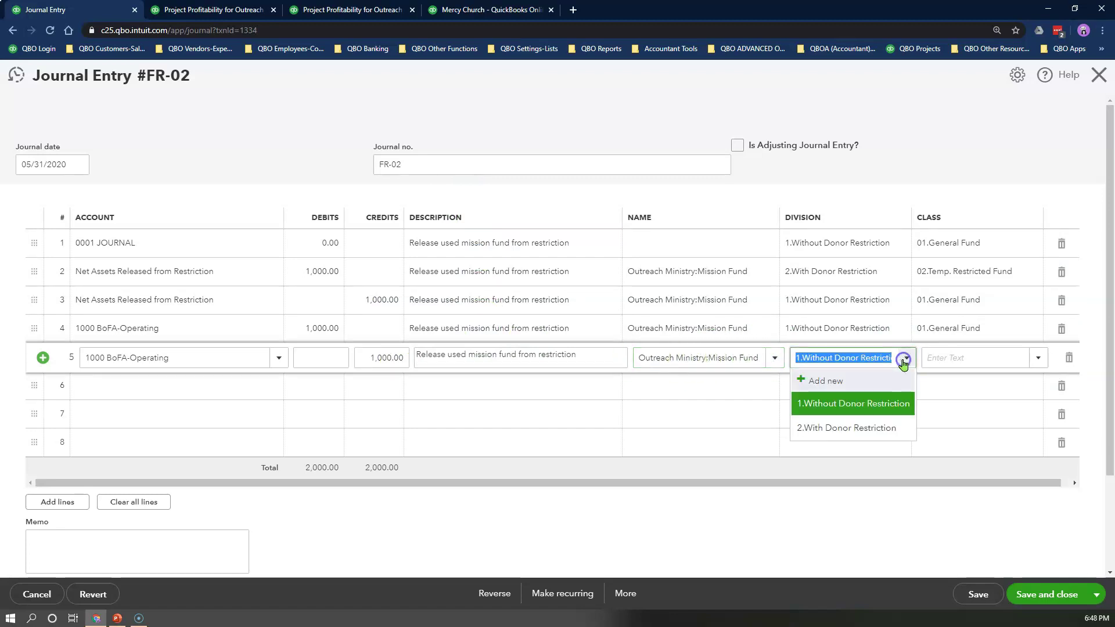
left_click(835, 429)
left_click(944, 358)
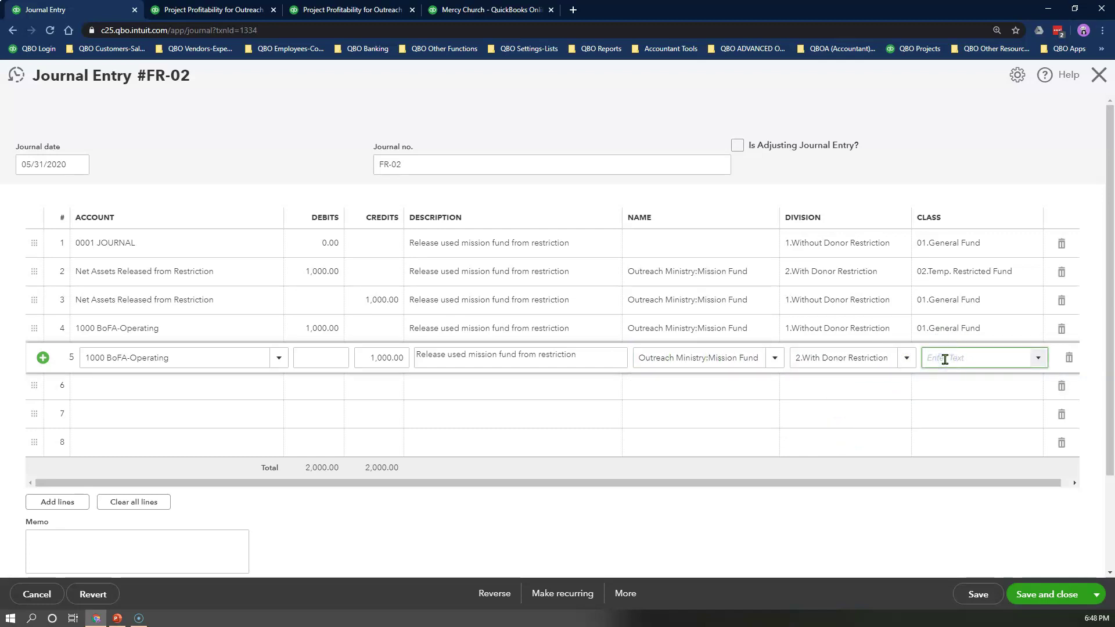
type("02")
left_click(987, 402)
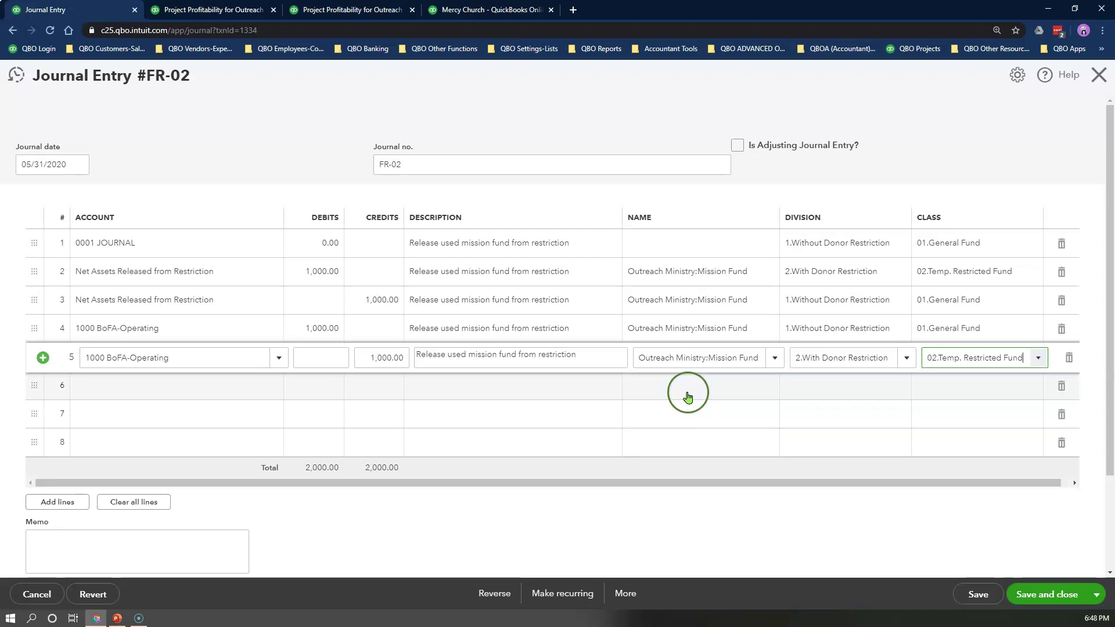
Copy line 5's description into the entry memo and save journal entry FR-02.
scroll(569, 416, "down", 2)
triple_click(572, 235)
right_click(572, 235)
left_click(598, 279)
left_click(142, 420)
key("ctrl+v")
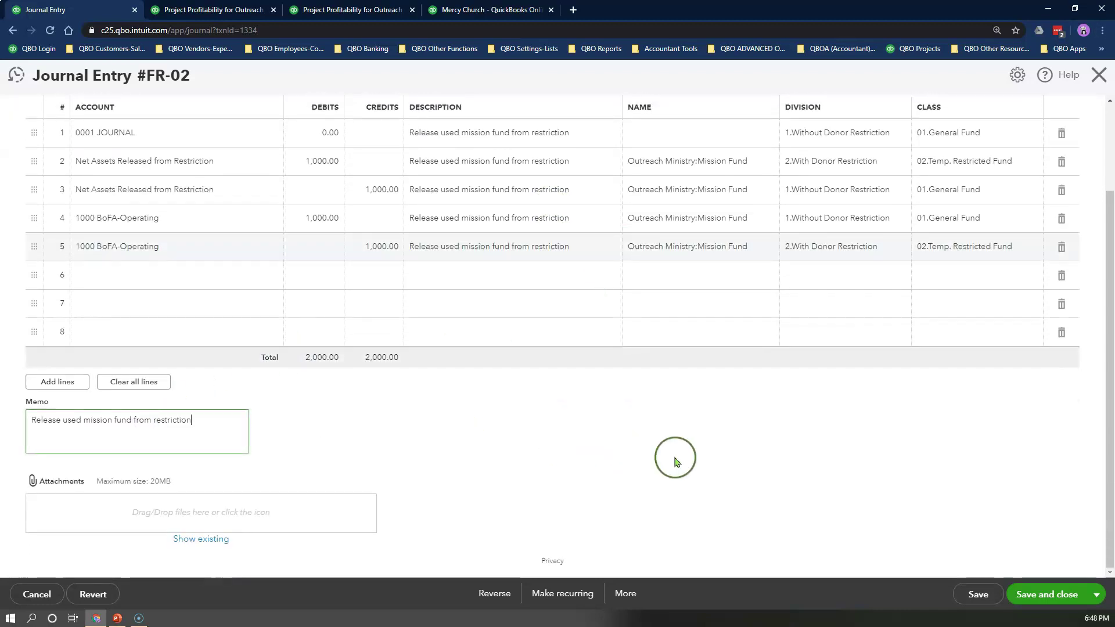
left_click(1044, 594)
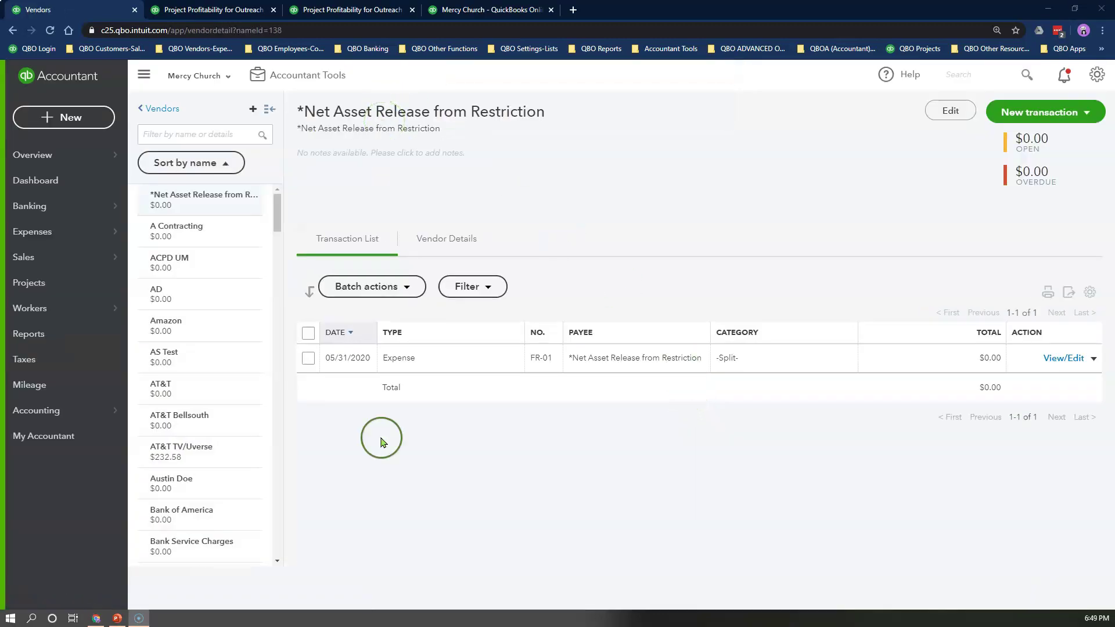
Switch to the Mission Fund Project Profitability by Classes report tab.
left_click(224, 10)
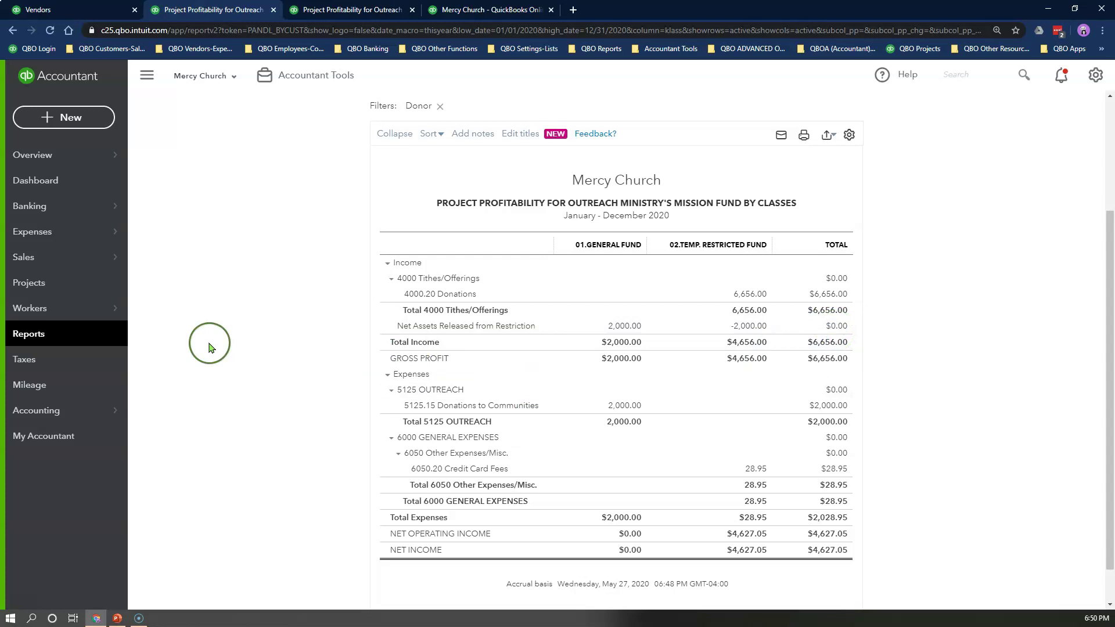
Re-run the Mission Fund profitability report with columns displayed by Divisions.
scroll(219, 331, "up", 3)
left_click(233, 222)
left_click(208, 413)
left_click(714, 216)
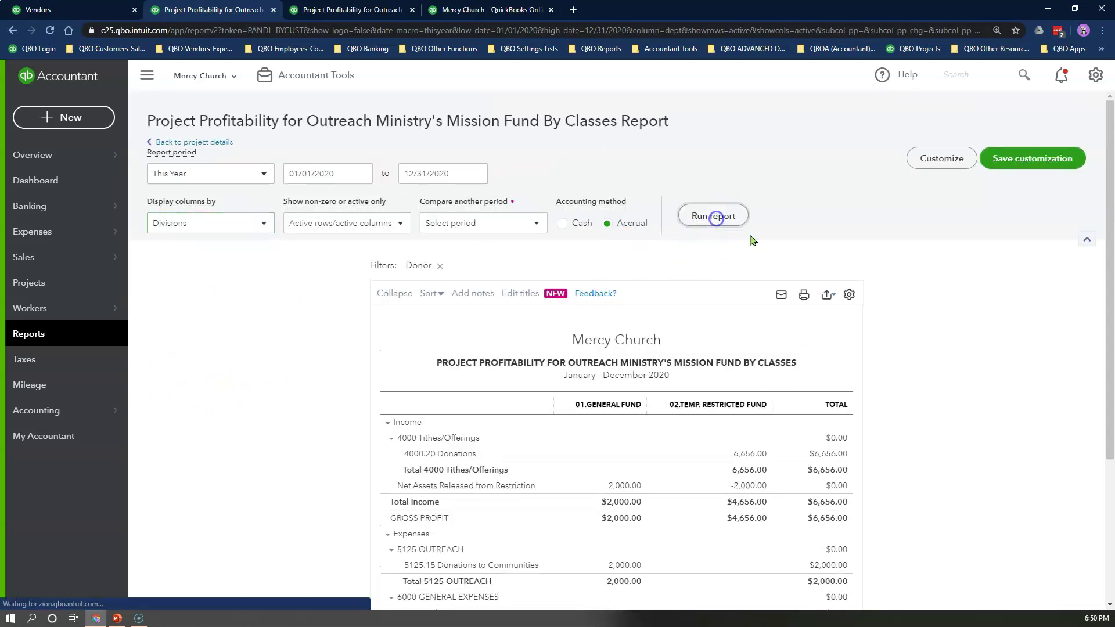
left_click(919, 346)
scroll(918, 346, "down", 3)
left_click(697, 318)
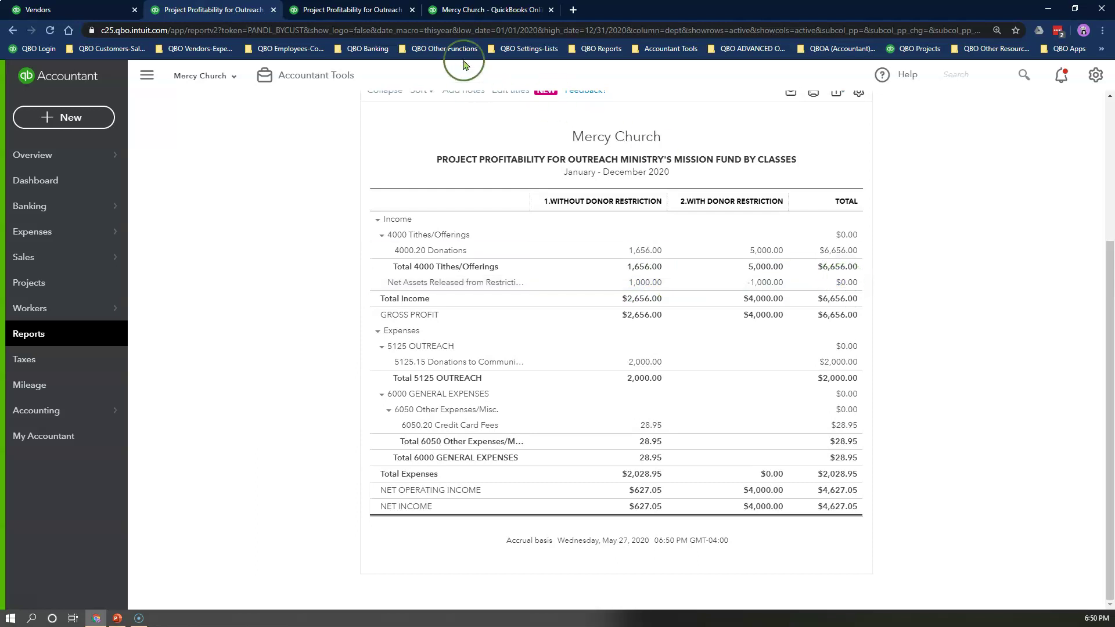
Switch to the Balance Sheet tab and re-run it by divisions.
left_click(468, 9)
left_click(951, 332)
scroll(935, 321, "down", 2)
left_click(716, 120)
left_click(927, 322)
scroll(926, 322, "down", 1)
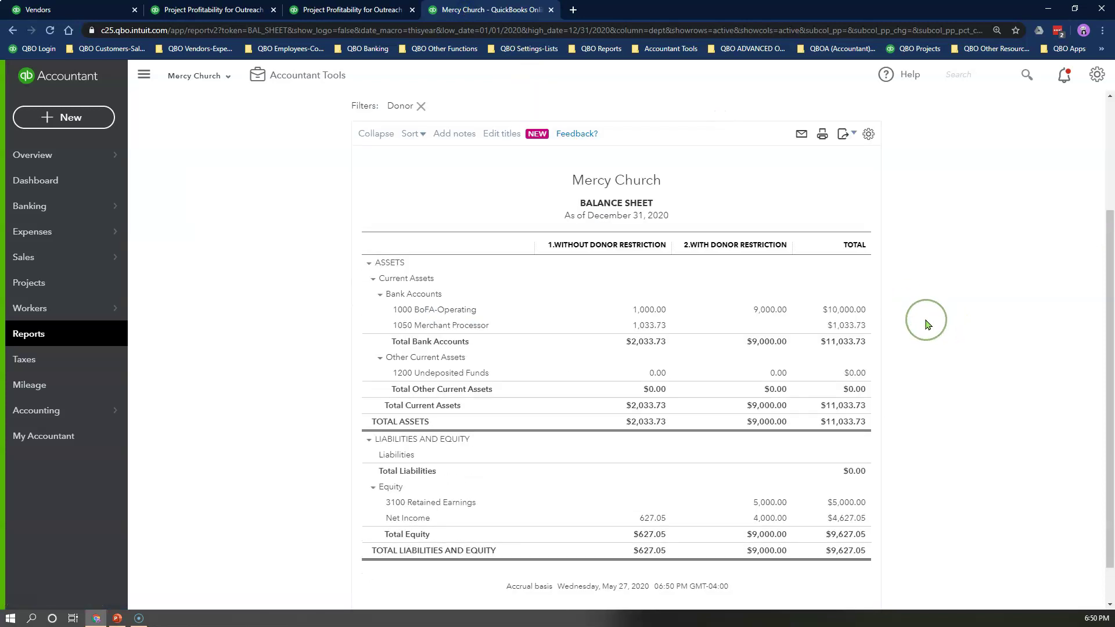
scroll(927, 323, "down", 1)
left_click(666, 264)
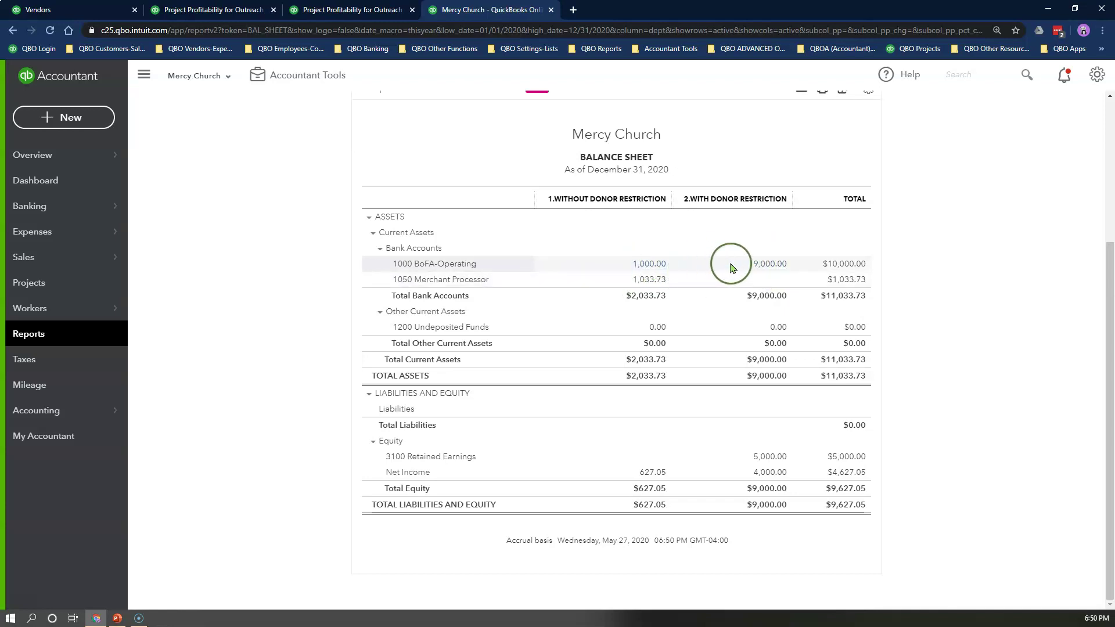
left_click(752, 270)
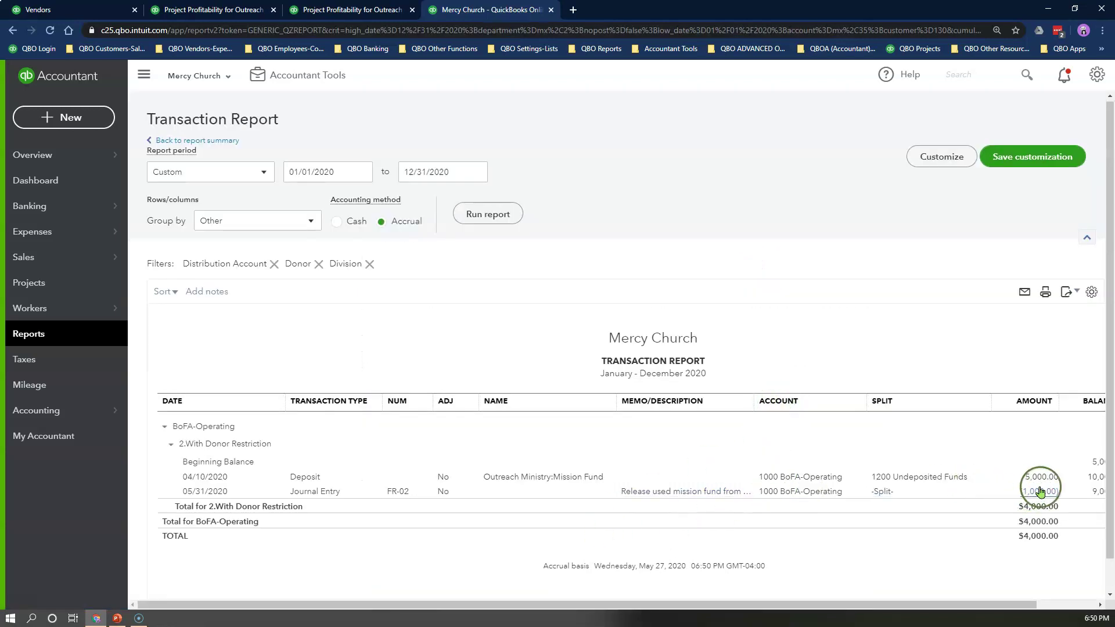
key("alt+Left")
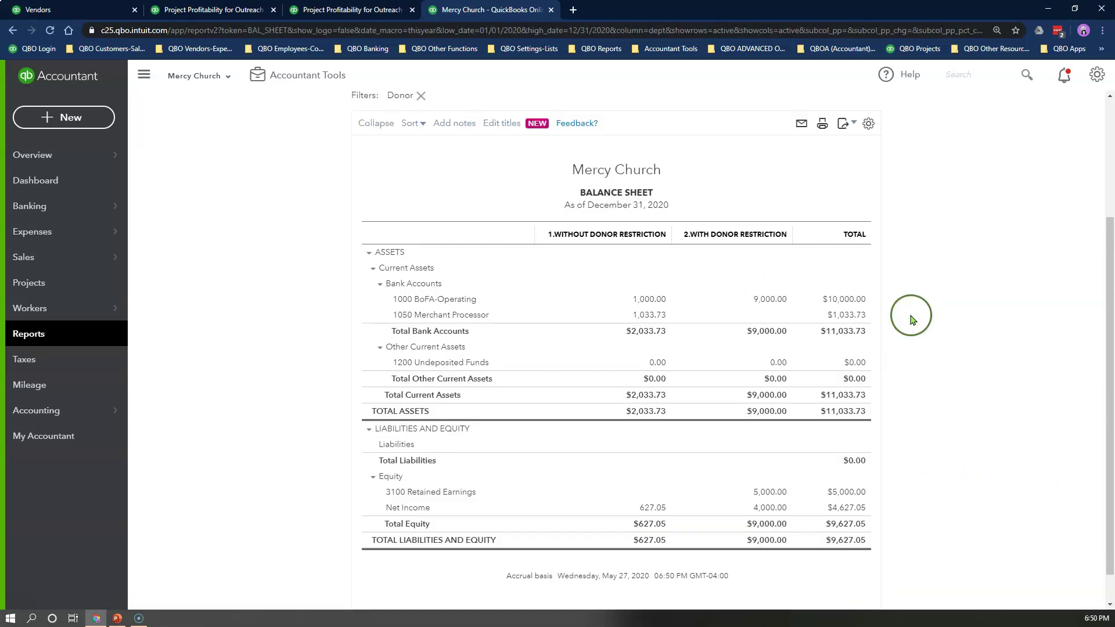